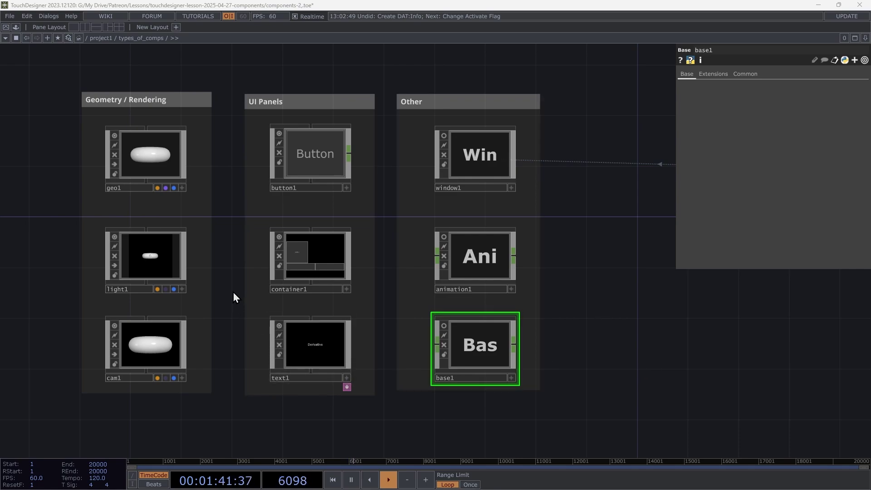
Browse the component types and inspect geo1, light1, button1, container1, window1, animation1 and base1 parameters.
{"action": "key", "text": "Tab"}
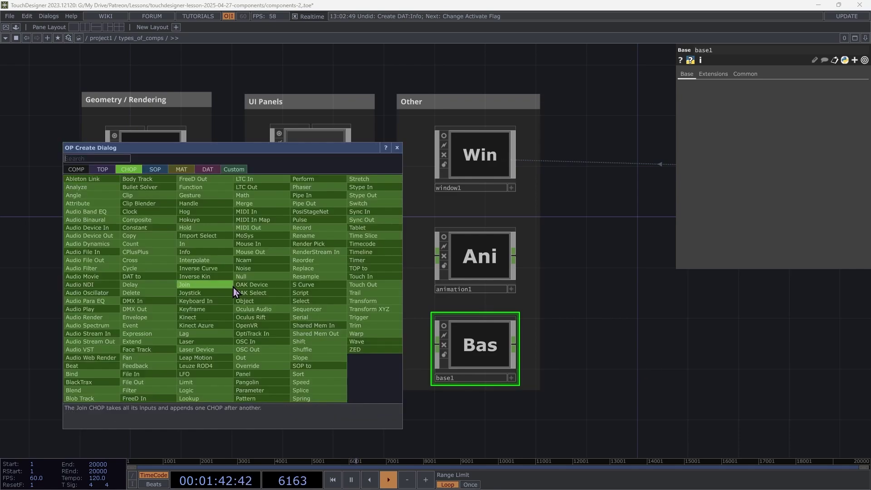
{"action": "left_click", "coordinate": [77, 171]}
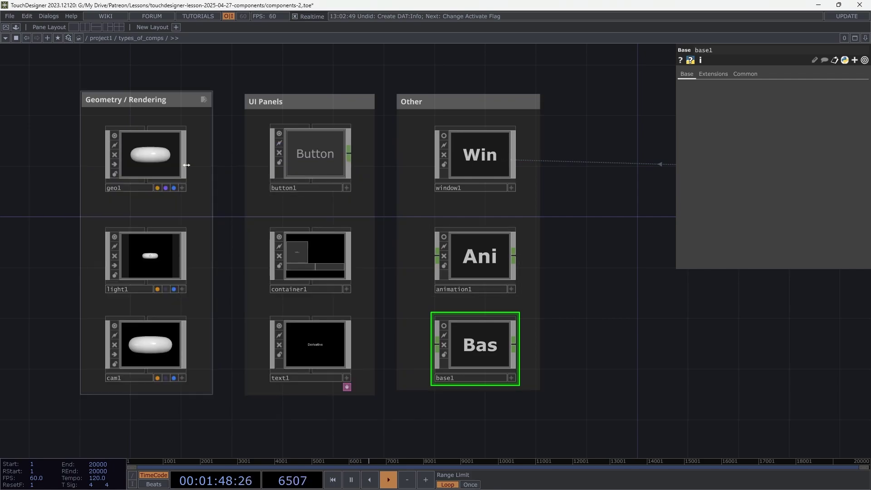
{"action": "left_click", "coordinate": [157, 159]}
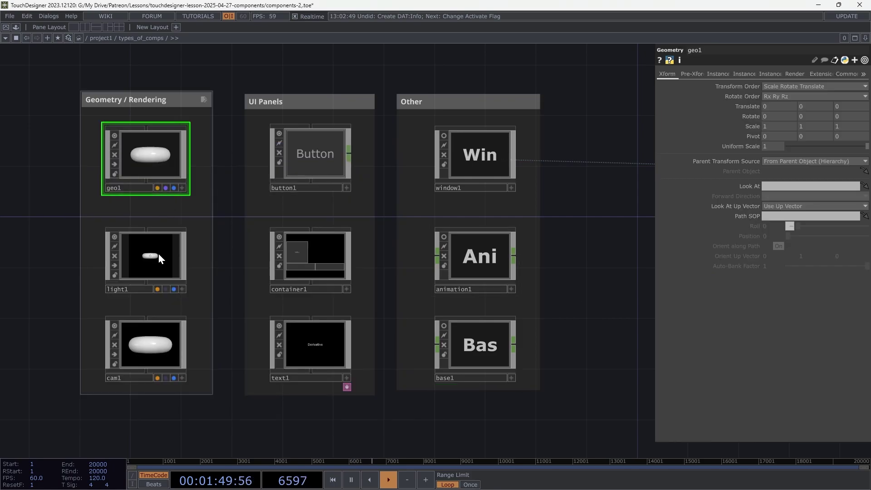
{"action": "left_click", "coordinate": [158, 265]}
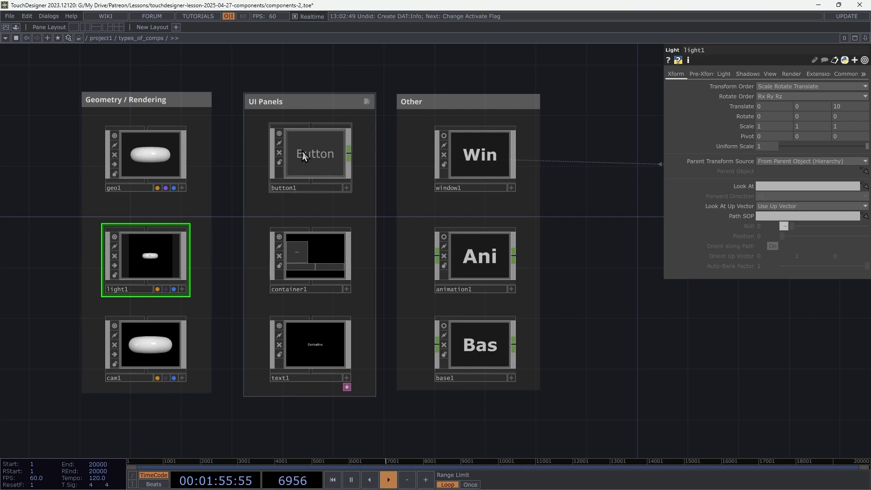
{"action": "left_click", "coordinate": [317, 158]}
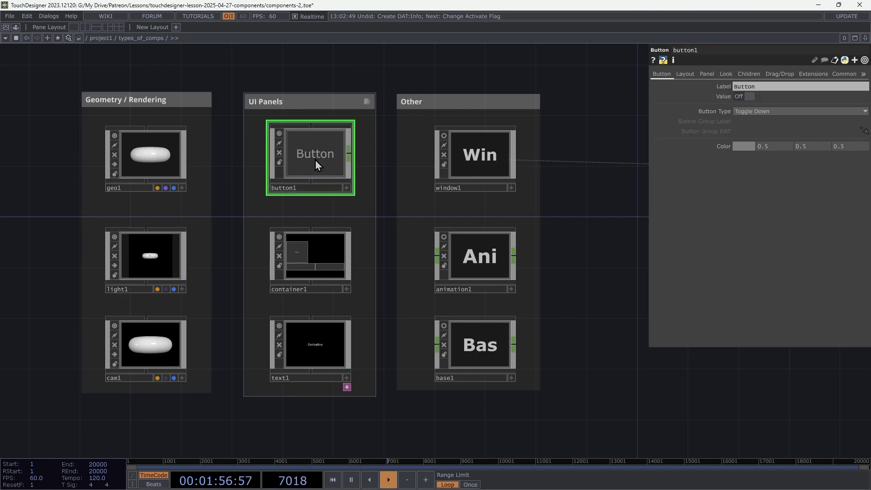
{"action": "left_click", "coordinate": [320, 265]}
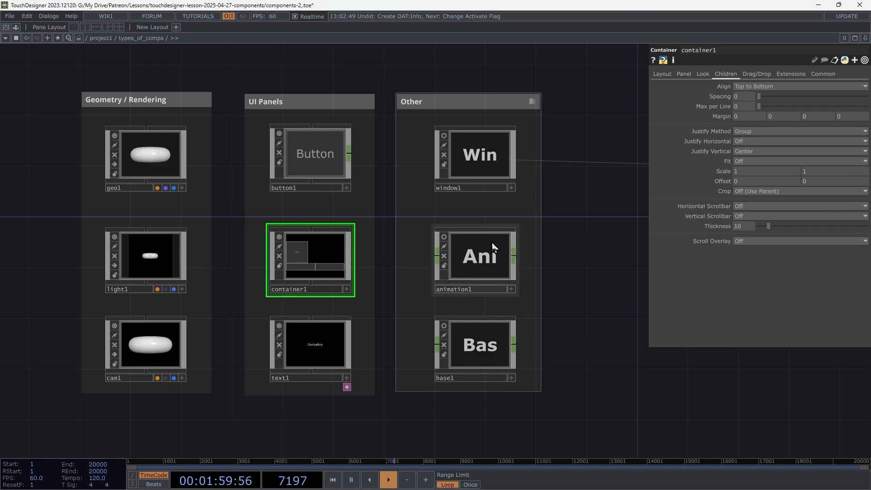
{"action": "left_click", "coordinate": [480, 164]}
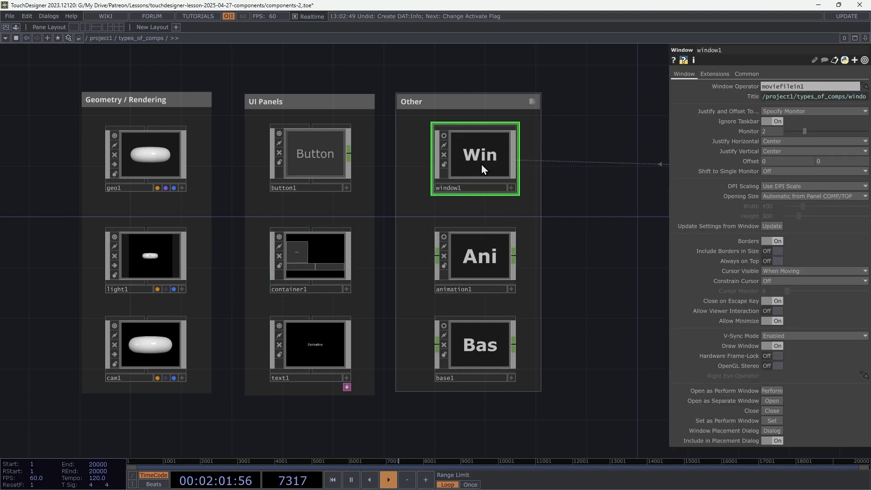
{"action": "left_click", "coordinate": [488, 262]}
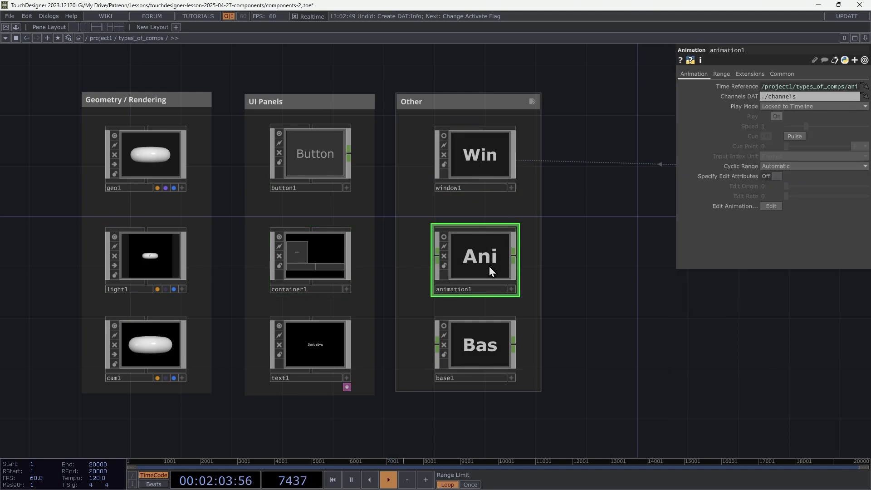
{"action": "left_click", "coordinate": [484, 351]}
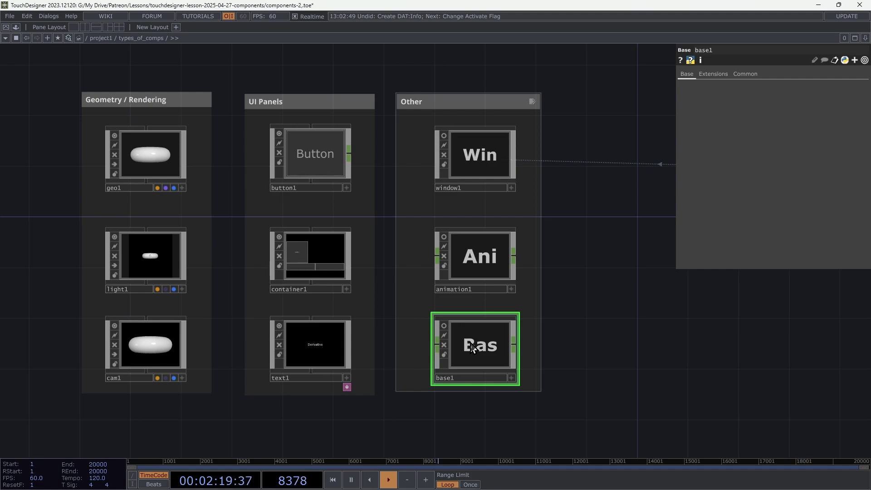
Look inside base1, then climb up through project1 to the root network.
{"action": "key", "text": "i"}
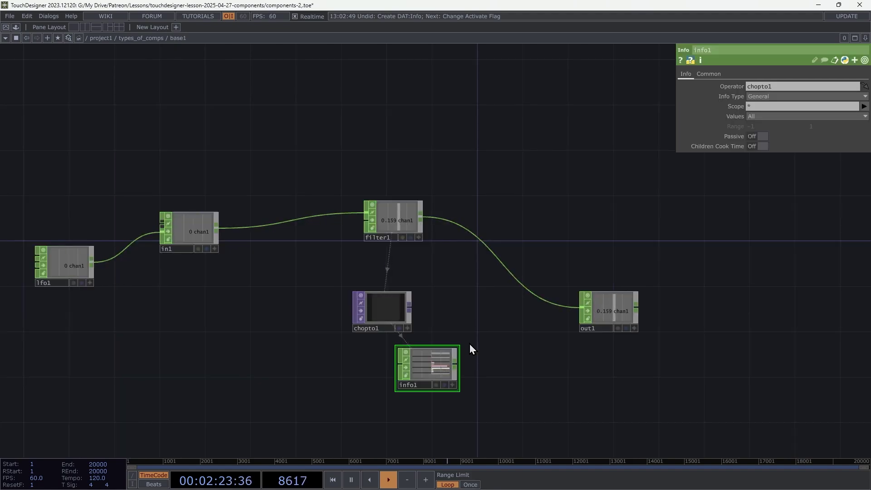
{"action": "key", "text": "u"}
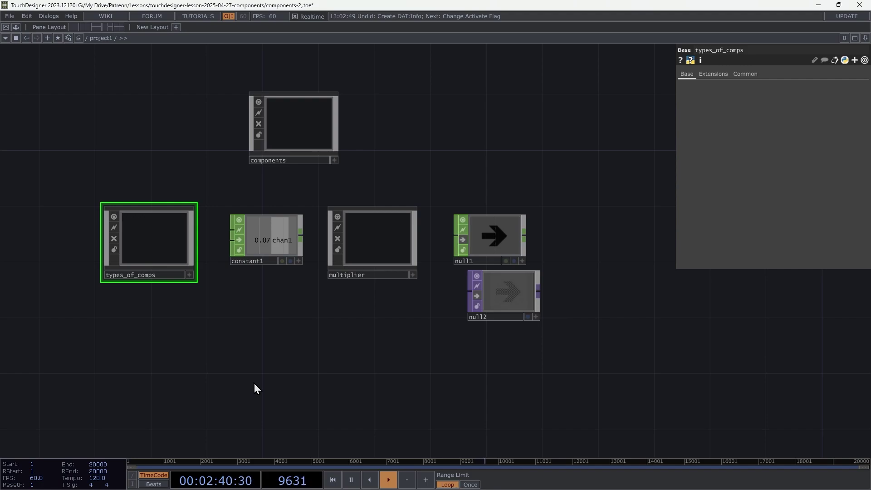
{"action": "key", "text": "u"}
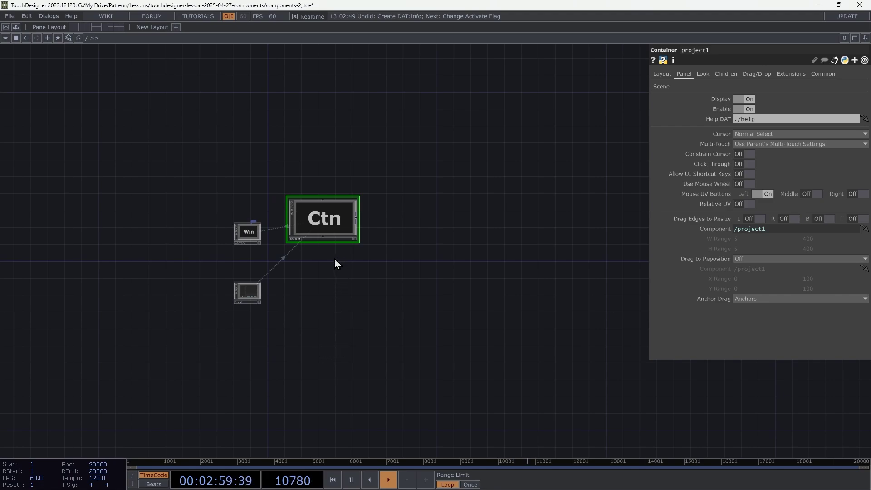
Enter the project1 container from the root network to view its operators.
{"action": "double_click", "coordinate": [318, 232]}
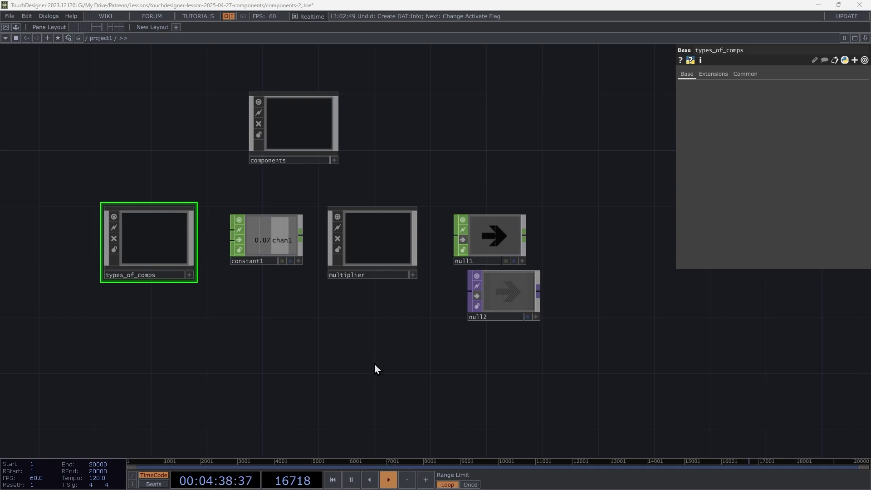
Inside the empty multiplier component, add an In CHOP named in1.
{"action": "double_click", "coordinate": [391, 238]}
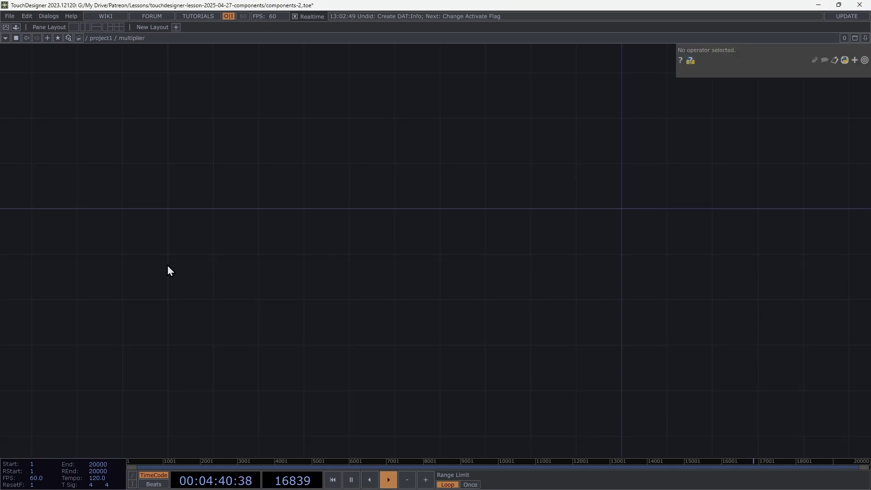
{"action": "key", "text": "Tab"}
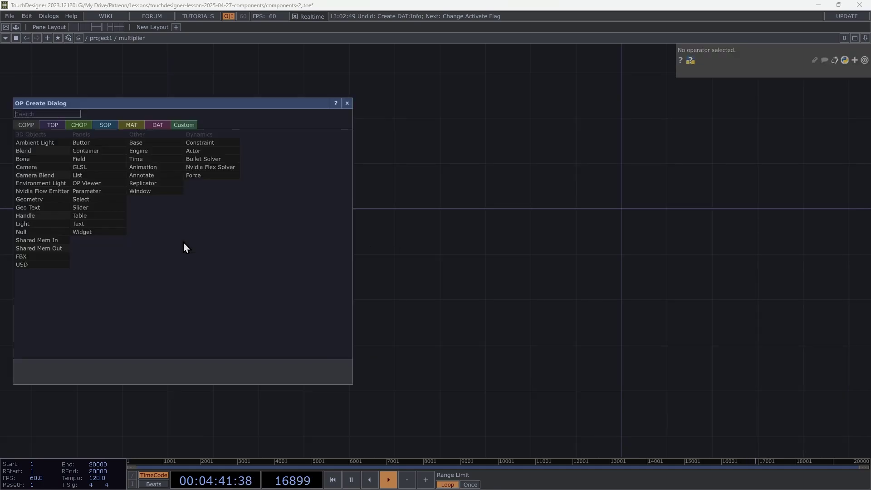
{"action": "left_click", "coordinate": [78, 127]}
{"action": "type", "text": "in"}
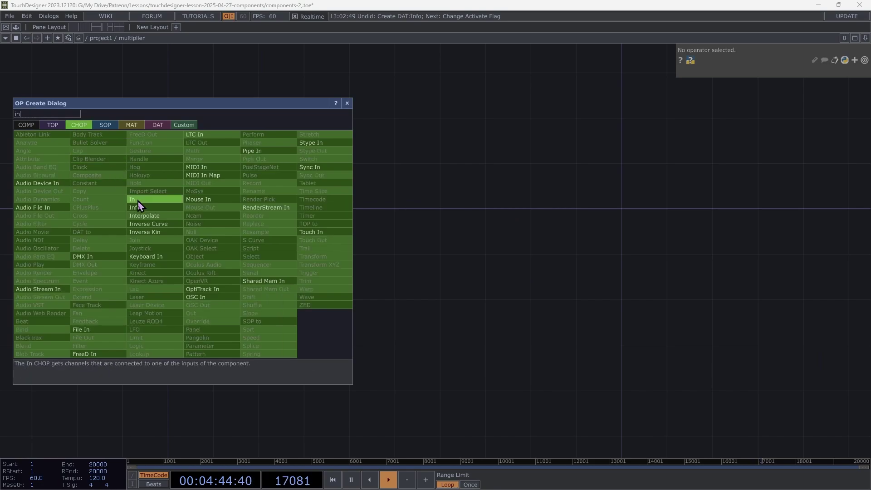
{"action": "left_click", "coordinate": [138, 202]}
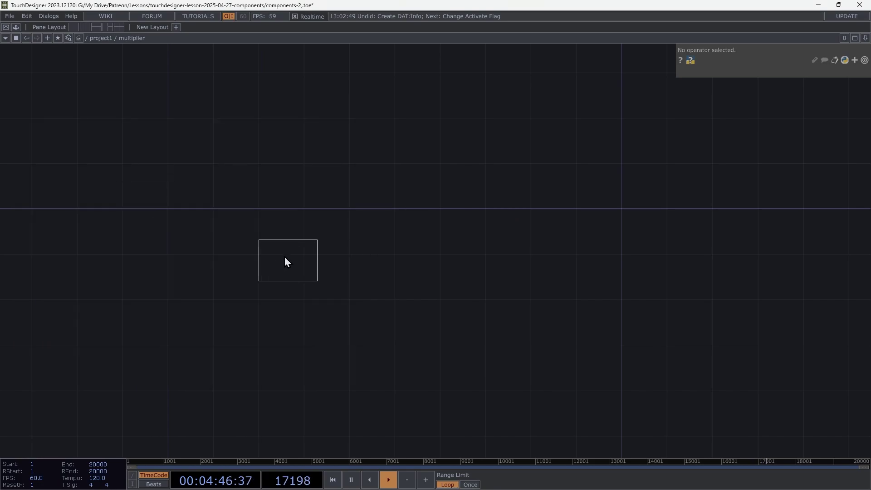
{"action": "left_click", "coordinate": [284, 257]}
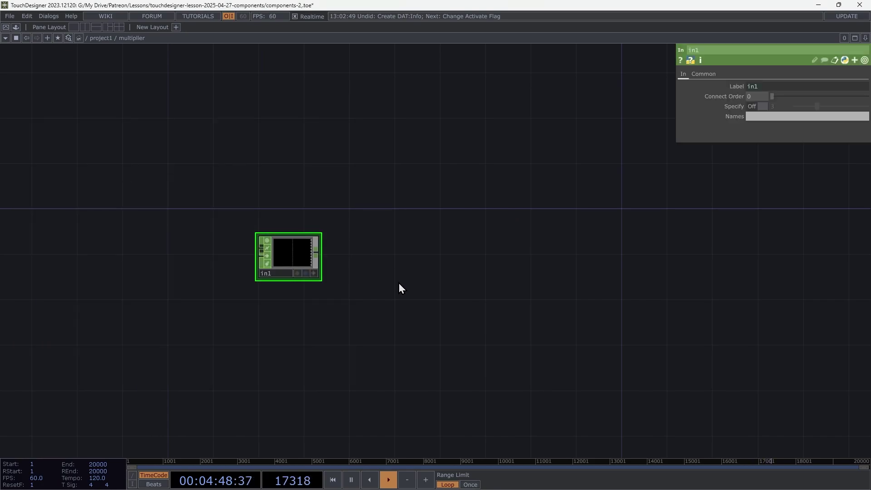
Wire constant1 into multiplier and add an Out CHOP, out1, fed from in1.
{"action": "key", "text": "u"}
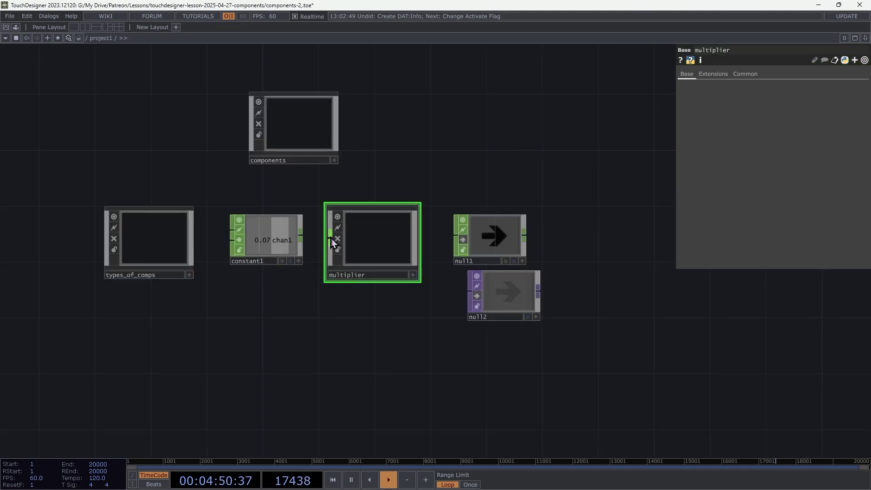
{"action": "left_click_drag", "start_coordinate": [332, 245], "coordinate": [254, 250]}
{"action": "key", "text": "i"}
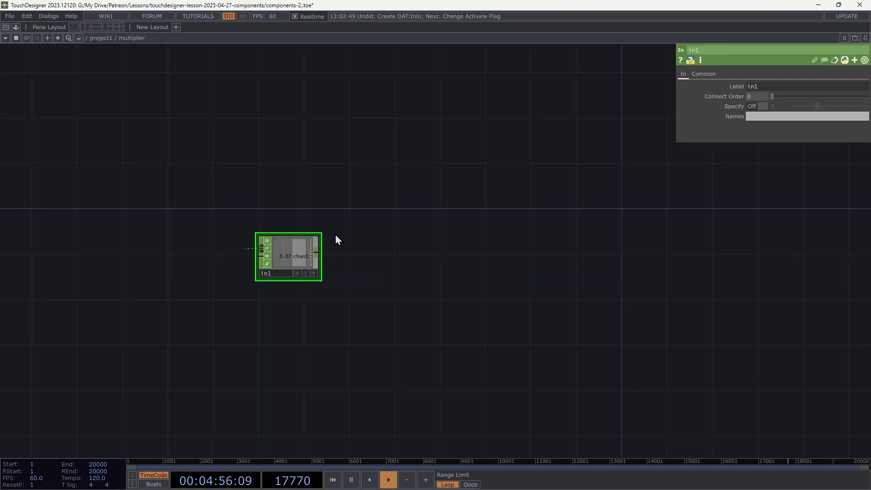
{"action": "left_click", "coordinate": [317, 255]}
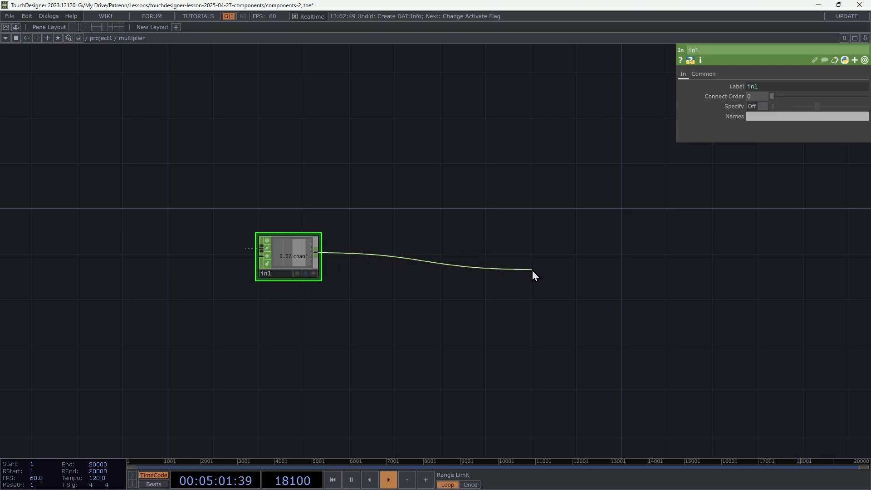
{"action": "left_click", "coordinate": [531, 270]}
{"action": "left_click", "coordinate": [540, 345]}
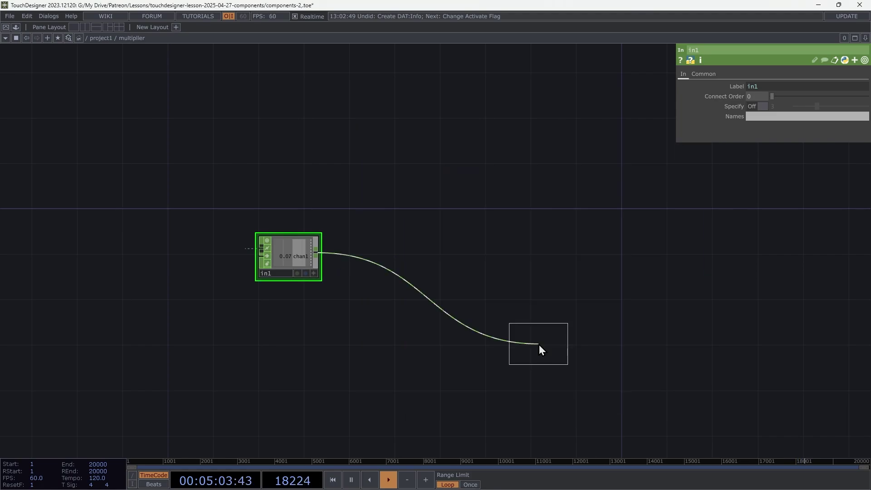
{"action": "left_click", "coordinate": [528, 266]}
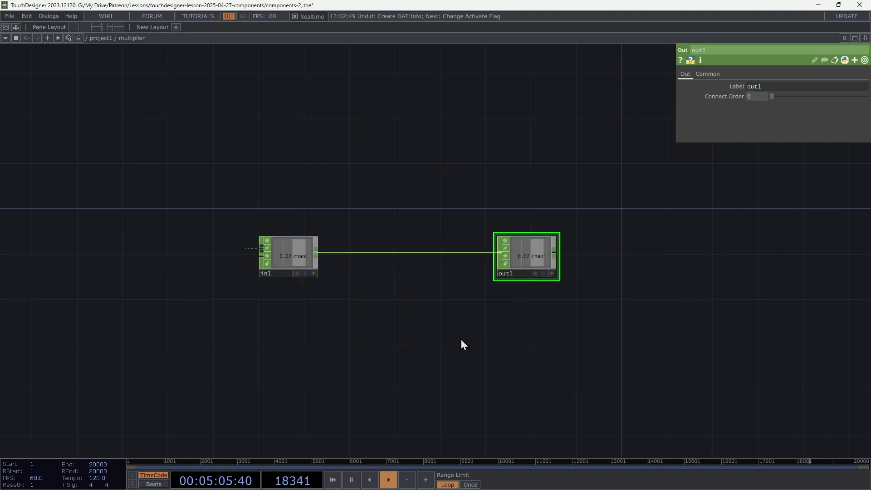
{"action": "key", "text": "u"}
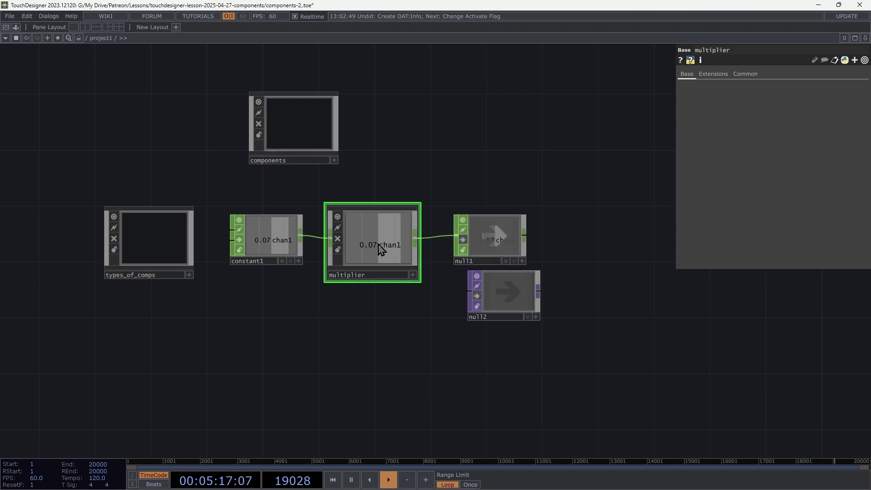
Insert a Math CHOP, math1, between in1 and out1 with Multiply set to 2.
{"action": "key", "text": "i"}
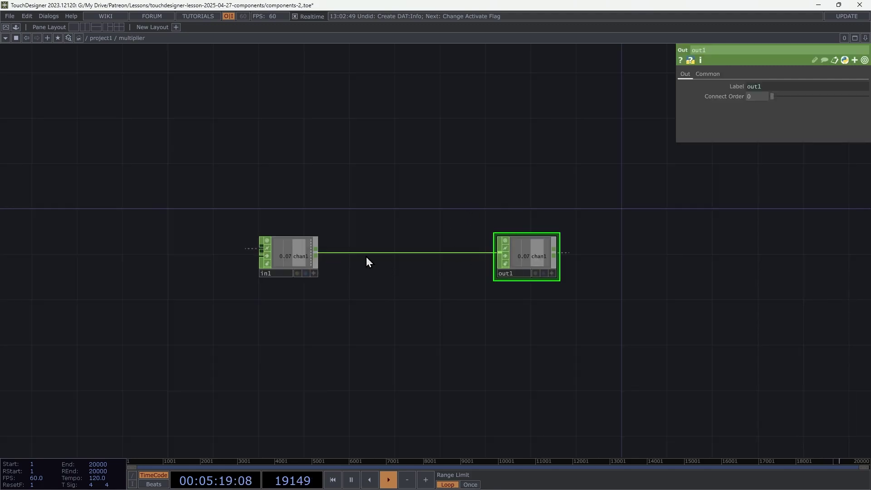
{"action": "key", "text": "Tab"}
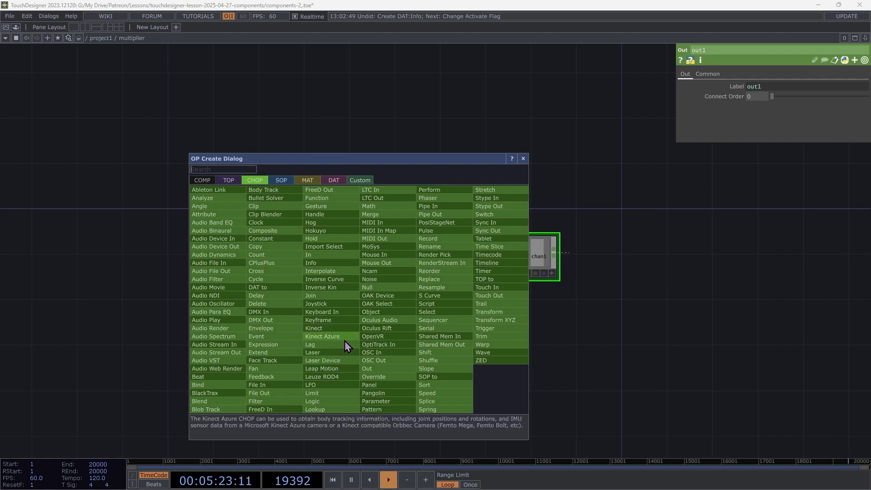
{"action": "type", "text": "mat"}
{"action": "left_click", "coordinate": [383, 209]}
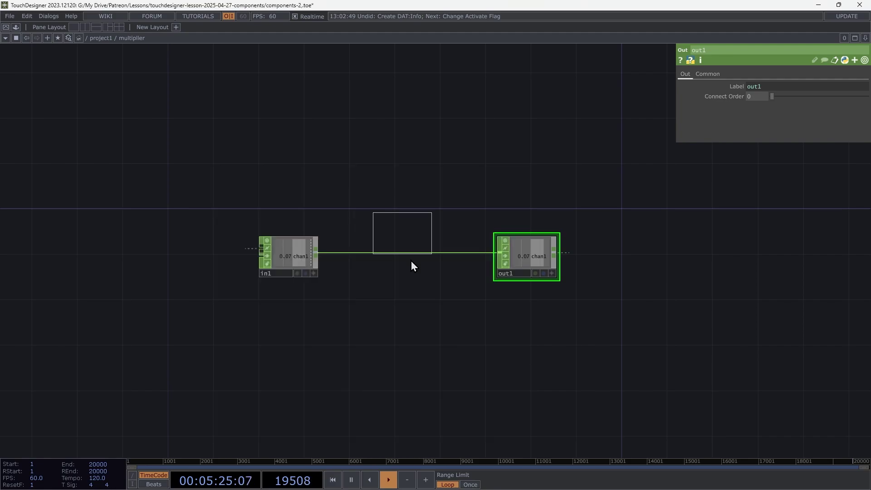
{"action": "left_click", "coordinate": [412, 263]}
{"action": "left_click_drag", "start_coordinate": [387, 263], "coordinate": [316, 253]}
{"action": "left_click_drag", "start_coordinate": [440, 264], "coordinate": [499, 253]}
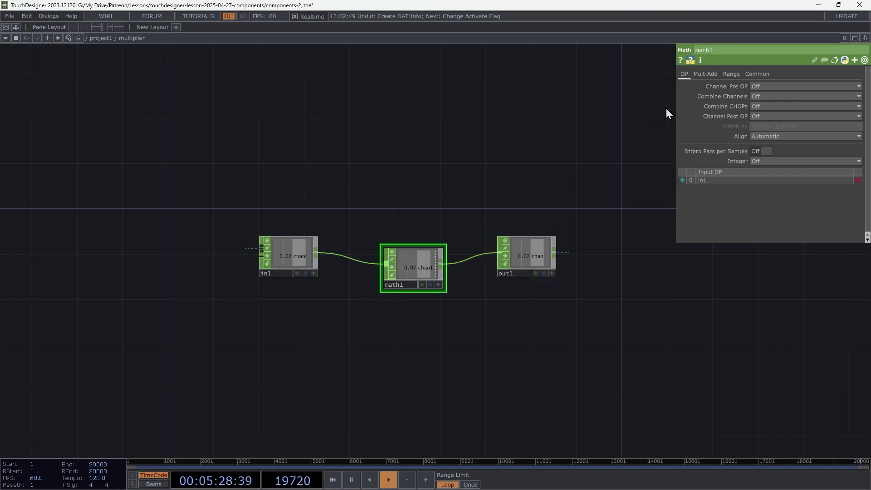
{"action": "left_click", "coordinate": [706, 74]}
{"action": "key", "text": "Tab"}
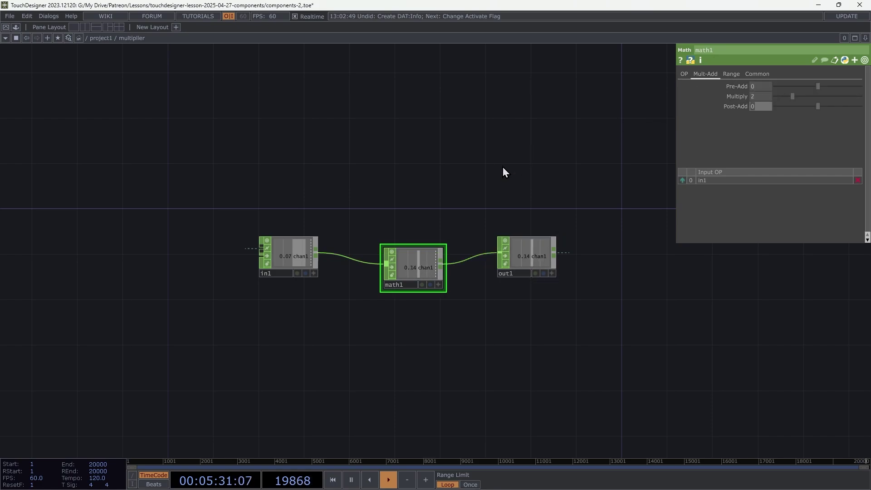
{"action": "key", "text": "Return"}
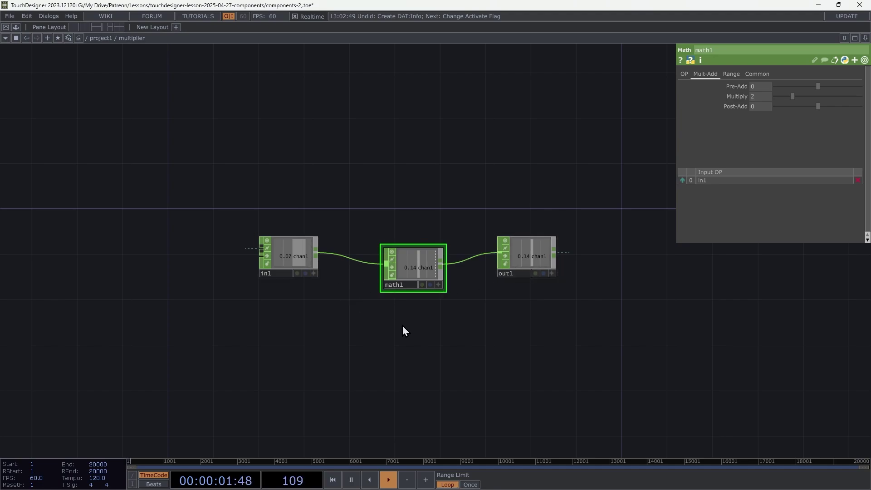
In project1, raise constant1's value to 0.1, then go back inside multiplier.
{"action": "key", "text": "u"}
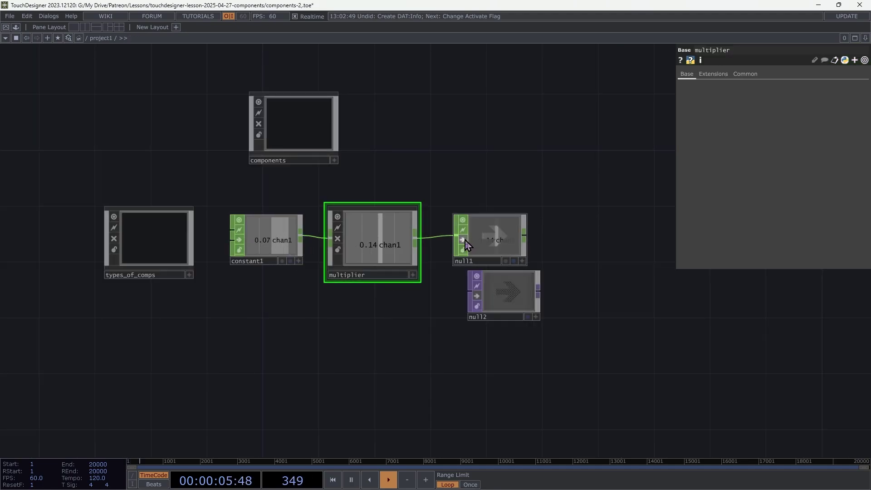
{"action": "left_click", "coordinate": [263, 240]}
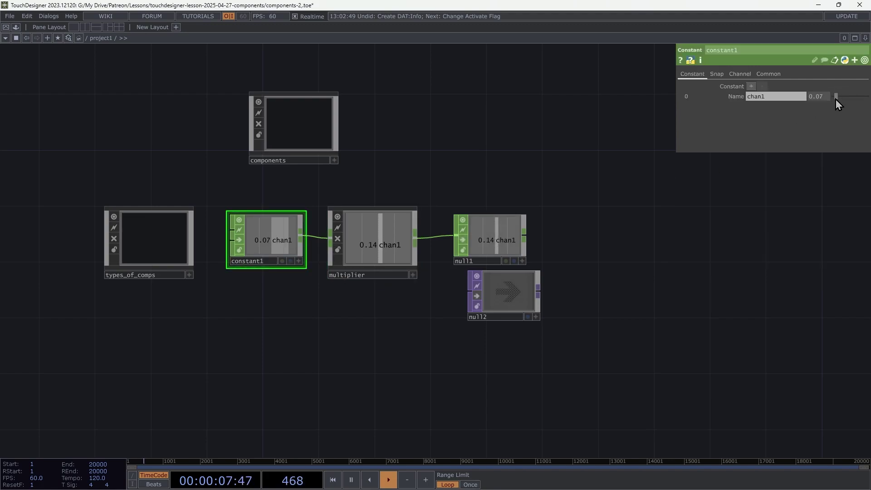
{"action": "mouse_move", "coordinate": [836, 98]}
{"action": "left_mouse_down"}
{"action": "mouse_move", "coordinate": [854, 101]}
{"action": "mouse_move", "coordinate": [840, 103]}
{"action": "left_mouse_up"}
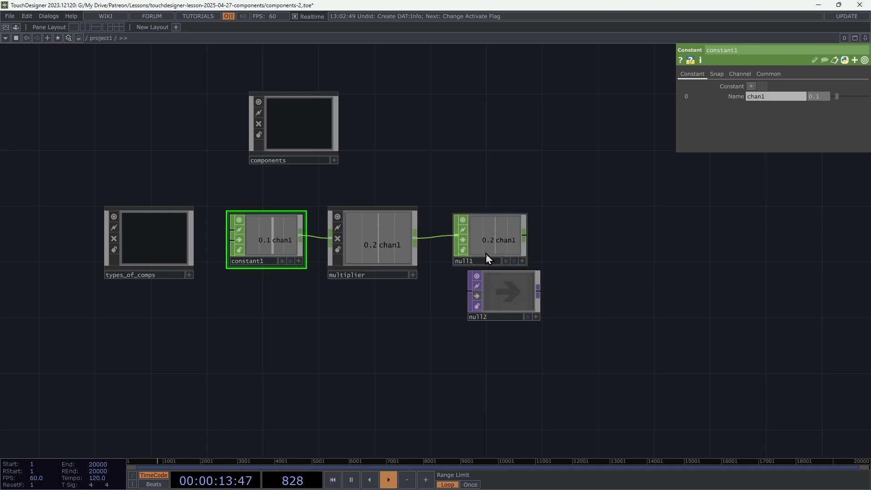
{"action": "key", "text": "i"}
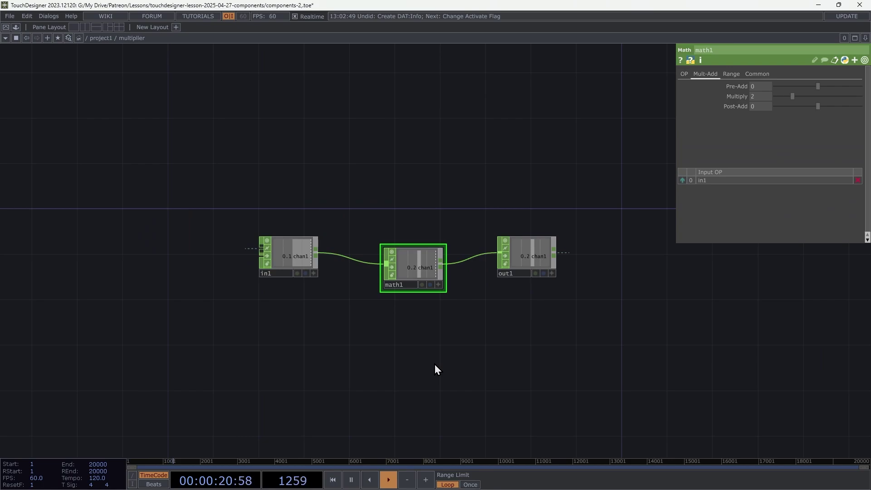
Add a Text TOP, text1, below math1 and drop math1 onto its Text parameter.
{"action": "key", "text": "Tab"}
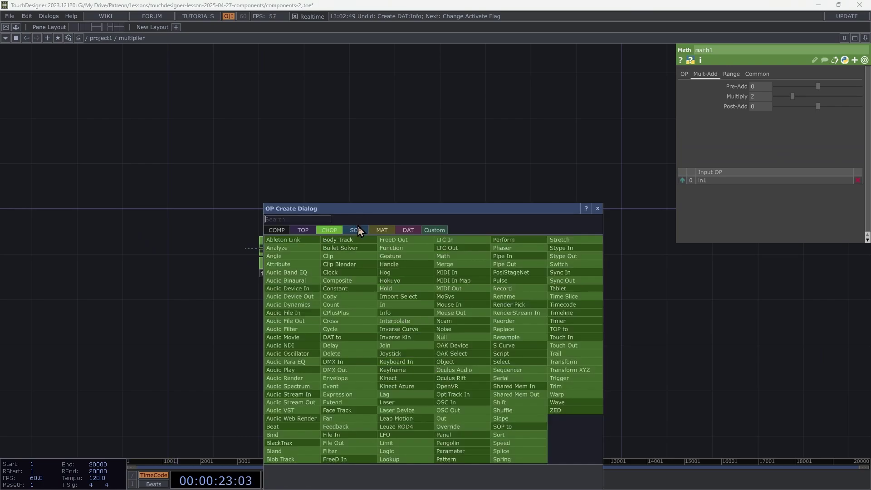
{"action": "left_click", "coordinate": [308, 232]}
{"action": "left_click", "coordinate": [330, 231]}
{"action": "left_click", "coordinate": [355, 230]}
{"action": "left_click", "coordinate": [388, 230]}
{"action": "left_click", "coordinate": [402, 230]}
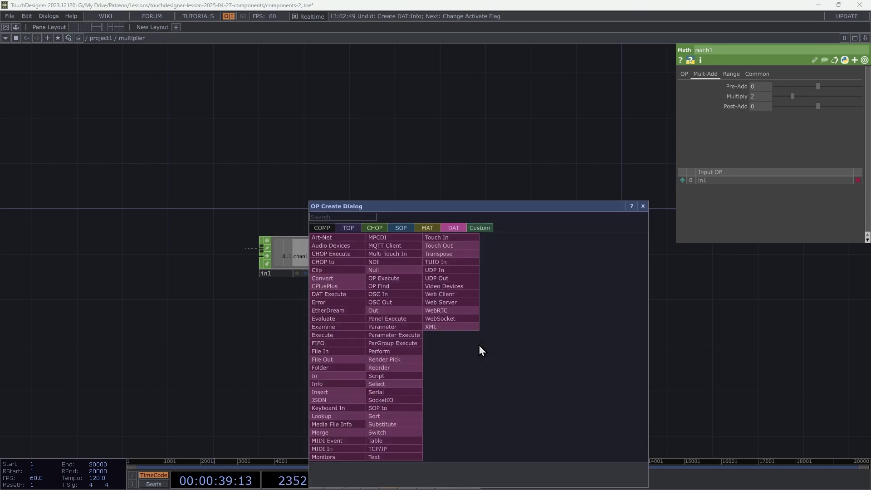
{"action": "left_click", "coordinate": [348, 228]}
{"action": "type", "text": "te"}
{"action": "left_click", "coordinate": [554, 317]}
{"action": "left_click", "coordinate": [437, 343]}
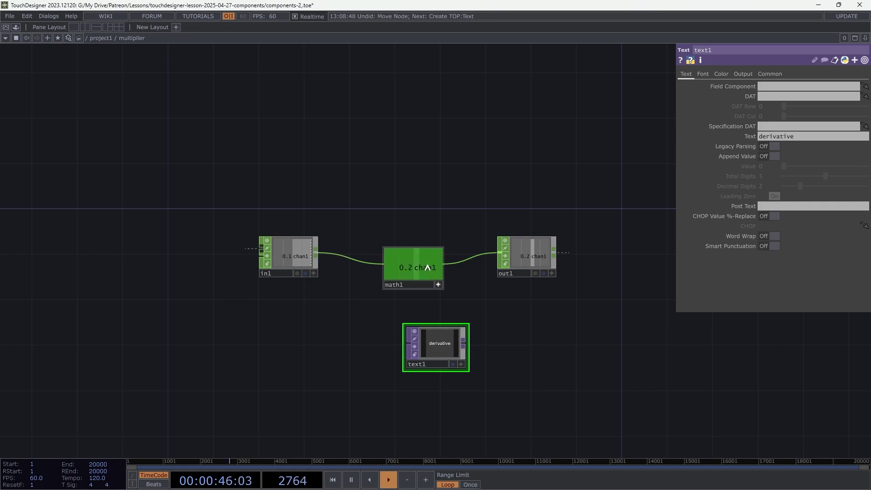
{"action": "left_click_drag", "start_coordinate": [427, 268], "coordinate": [750, 133]}
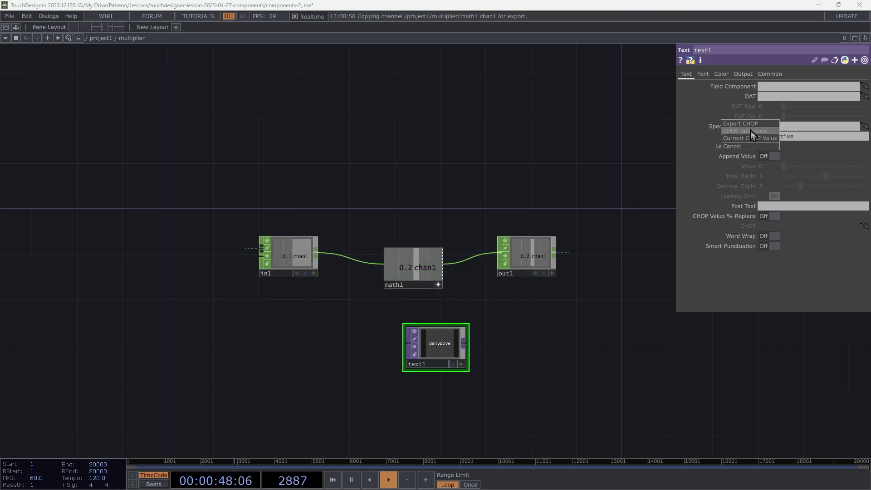
Set text1 to a CHOP Reference of math1 and send it out through a new Out TOP, out2.
{"action": "left_click", "coordinate": [750, 131]}
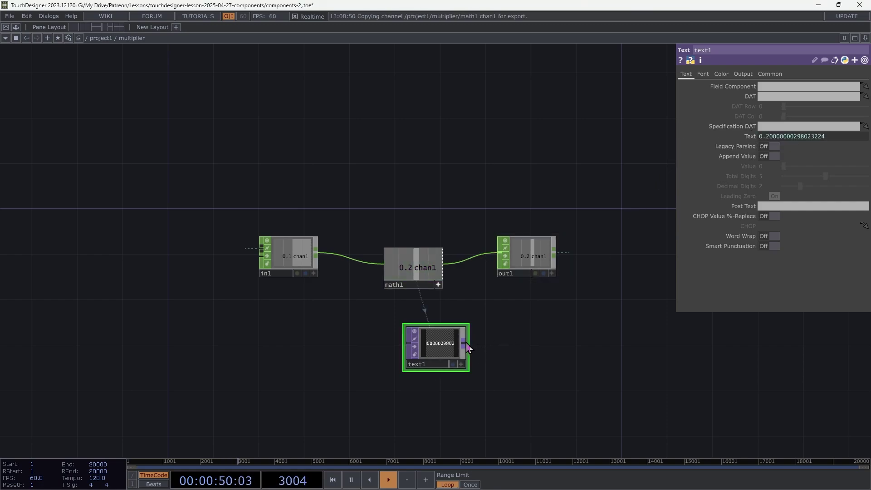
{"action": "left_click_drag", "start_coordinate": [468, 349], "coordinate": [522, 365]}
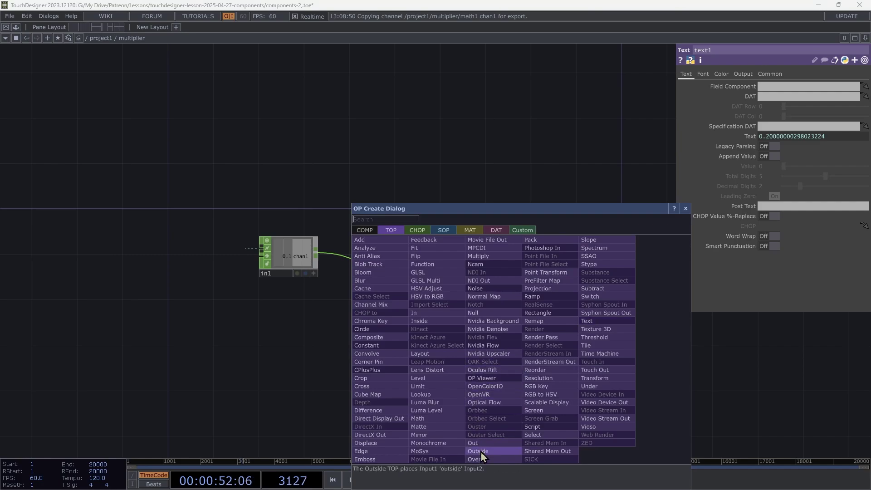
{"action": "left_click", "coordinate": [473, 442]}
{"action": "left_click", "coordinate": [546, 343]}
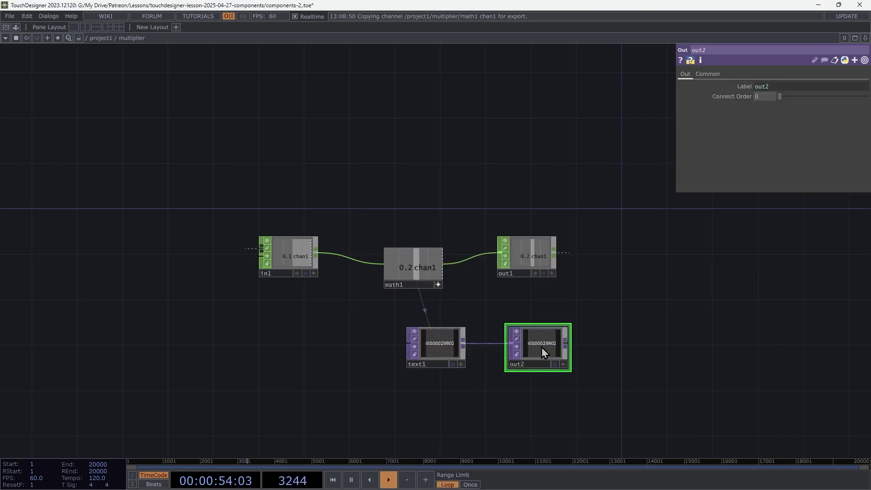
{"action": "key", "text": "u"}
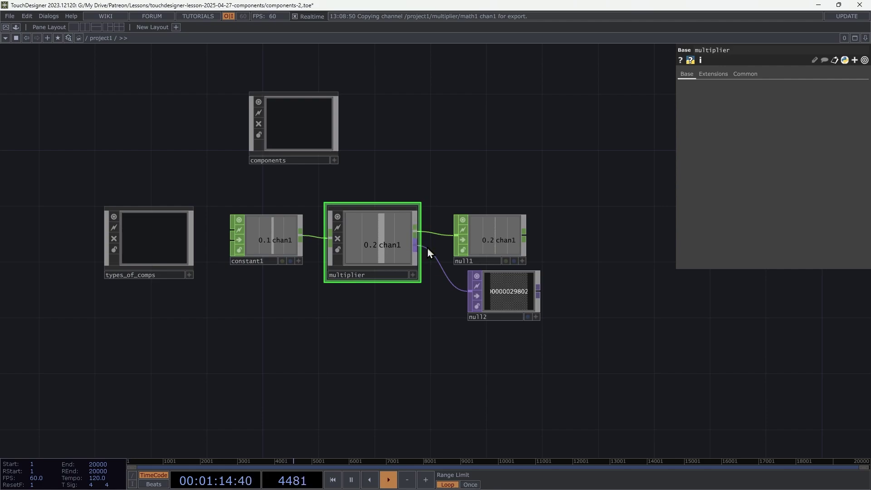
{"action": "double_click", "coordinate": [379, 251]}
{"action": "left_click", "coordinate": [297, 260]}
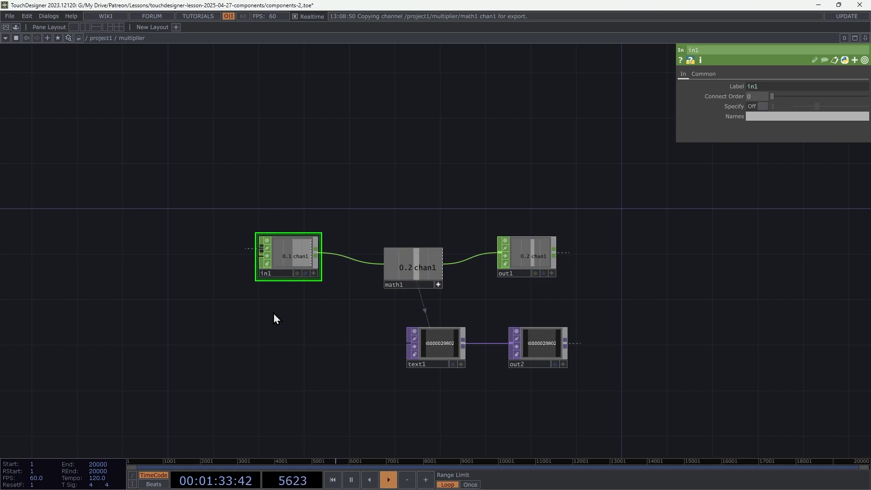
{"action": "left_click", "coordinate": [535, 246]}
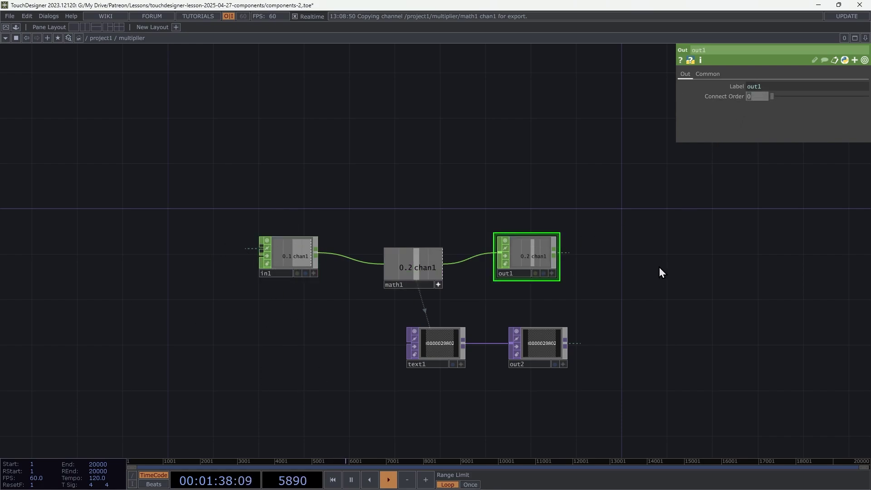
{"action": "left_click", "coordinate": [546, 346]}
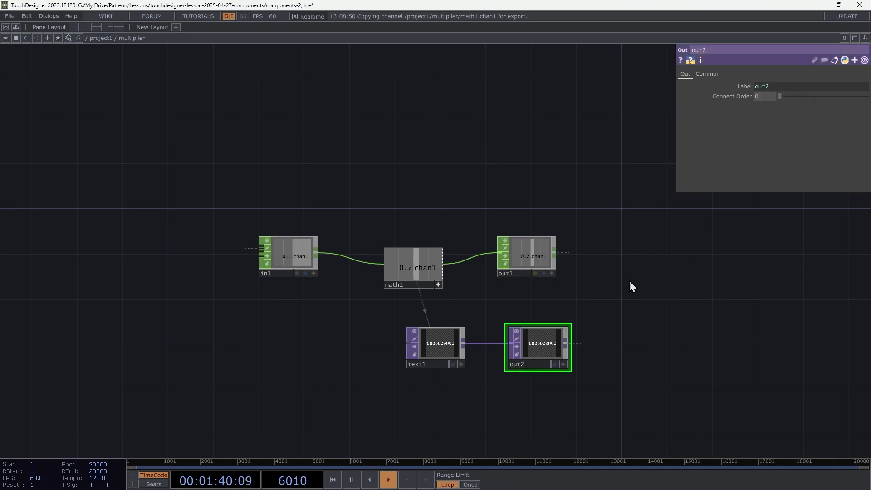
{"action": "key", "text": "u"}
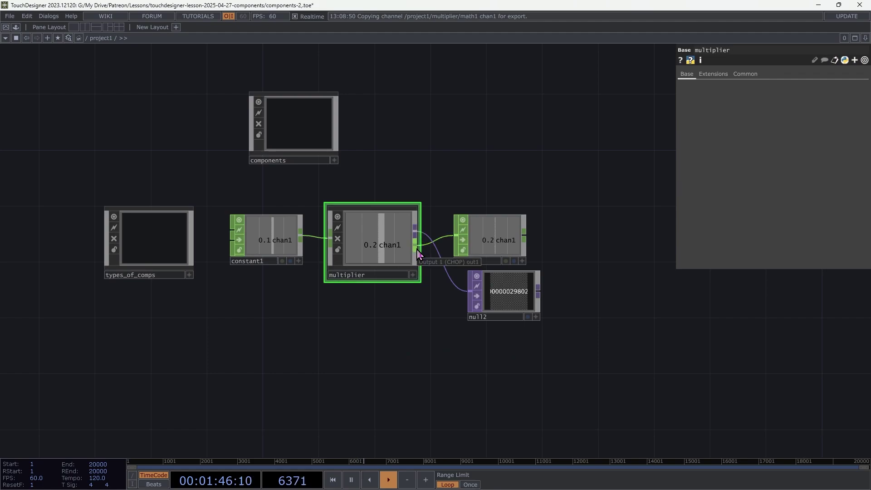
{"action": "double_click", "coordinate": [364, 241]}
{"action": "left_click", "coordinate": [294, 252]}
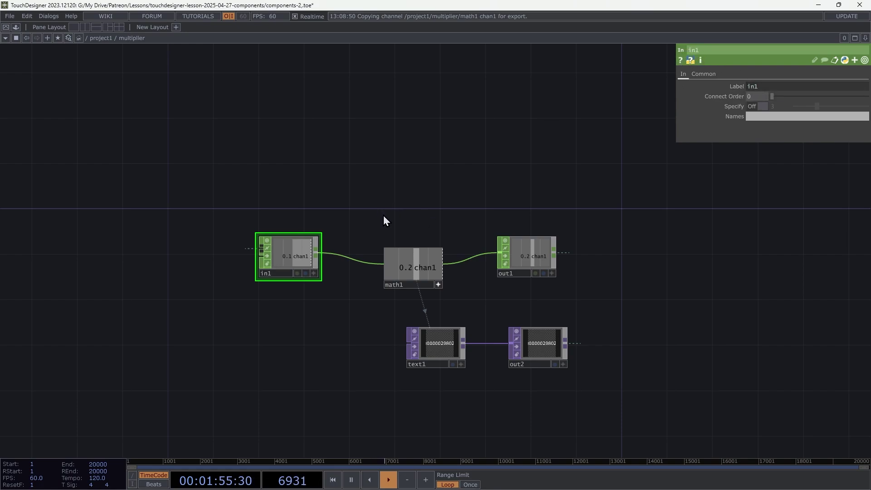
{"action": "key", "text": "u"}
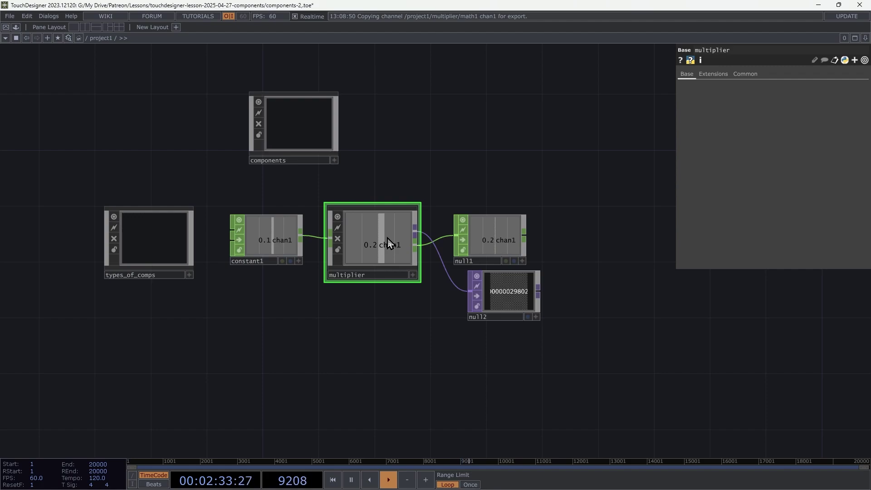
Use Customize Component to add a float parameter named 'Multiplier' to the multiplier component.
{"action": "right_click", "coordinate": [388, 242]}
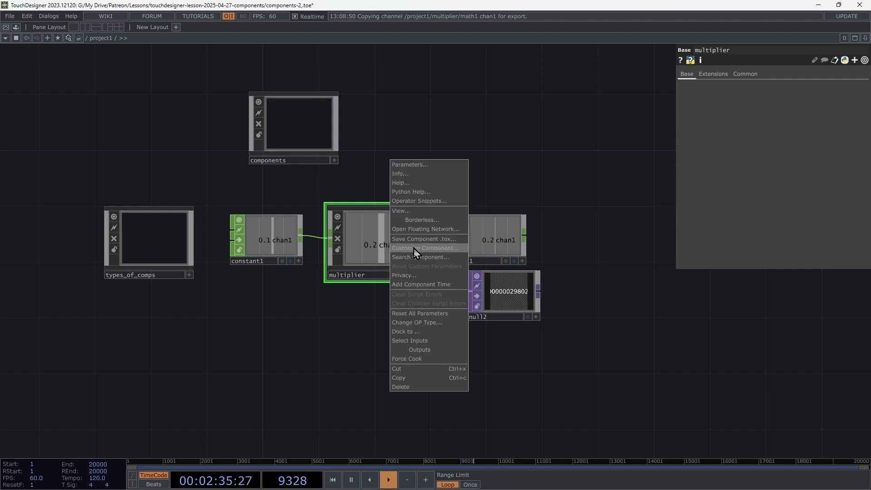
{"action": "left_click", "coordinate": [362, 247]}
{"action": "key", "text": "i"}
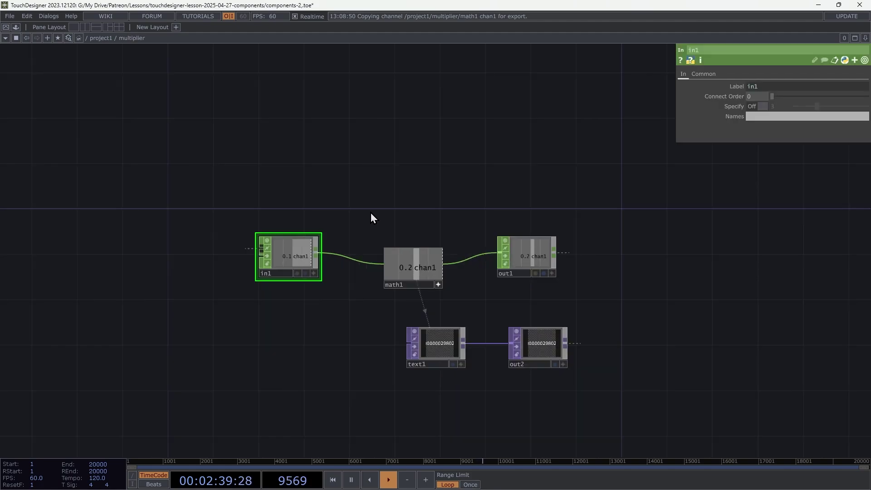
{"action": "right_click", "coordinate": [371, 214]}
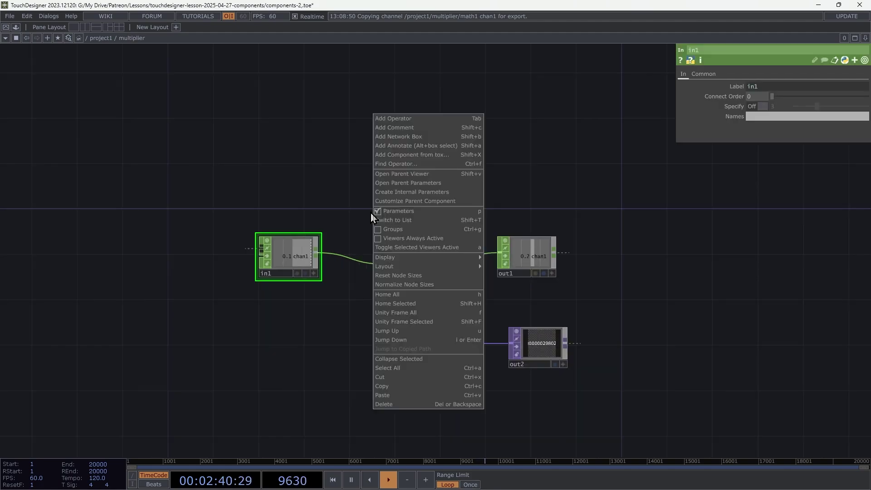
{"action": "left_click", "coordinate": [396, 200]}
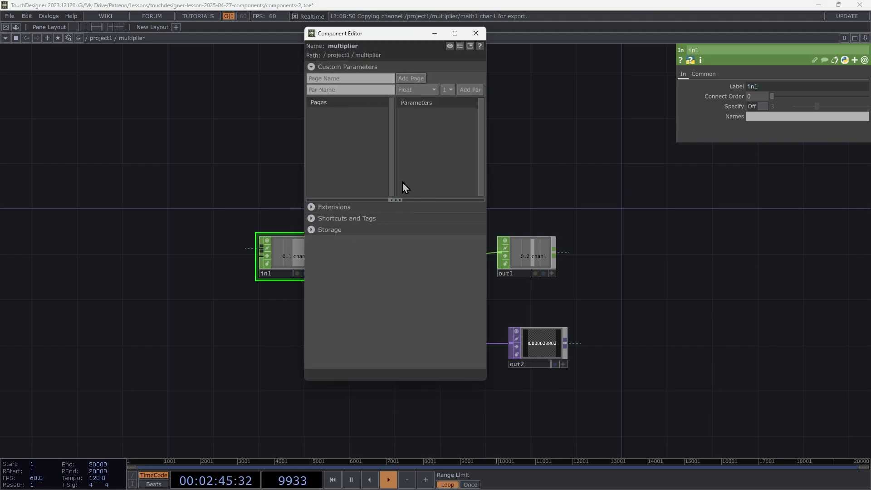
{"action": "left_click", "coordinate": [352, 90]}
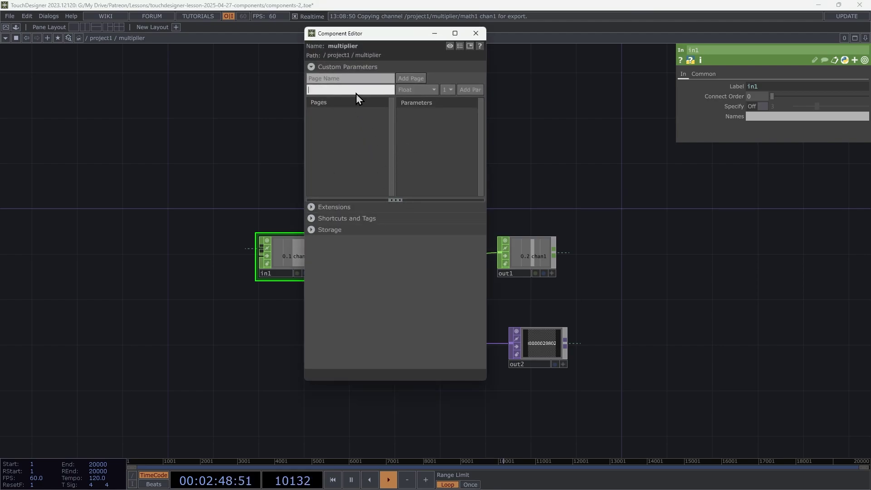
{"action": "type", "text": "Multiplier"}
{"action": "left_click", "coordinate": [463, 91]}
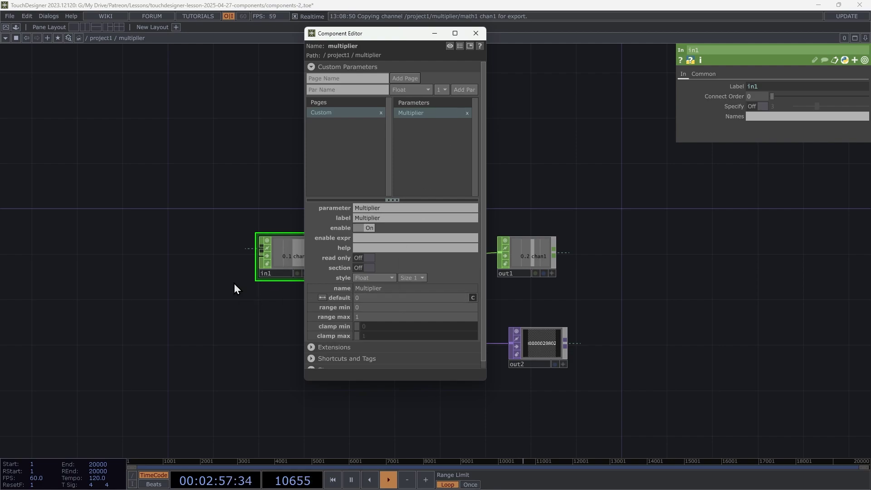
Close the component editor and view multiplier's new Custom parameter page in project1.
{"action": "key", "text": "u"}
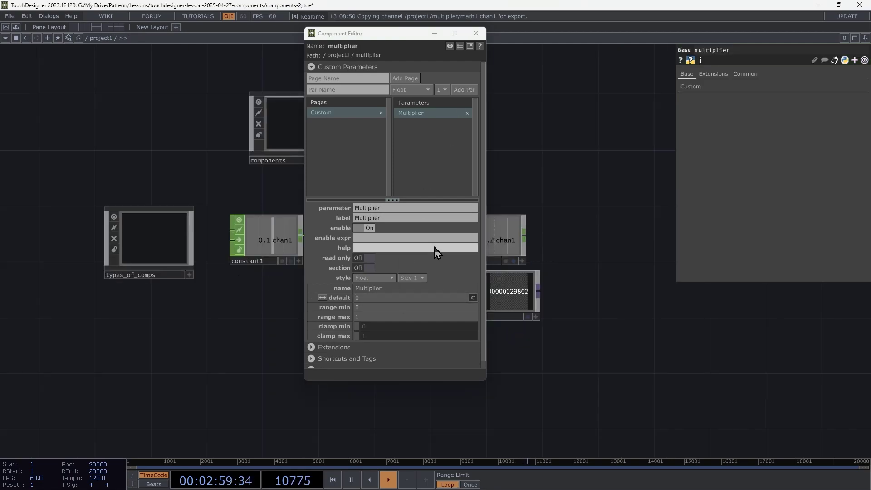
{"action": "left_click", "coordinate": [475, 33]}
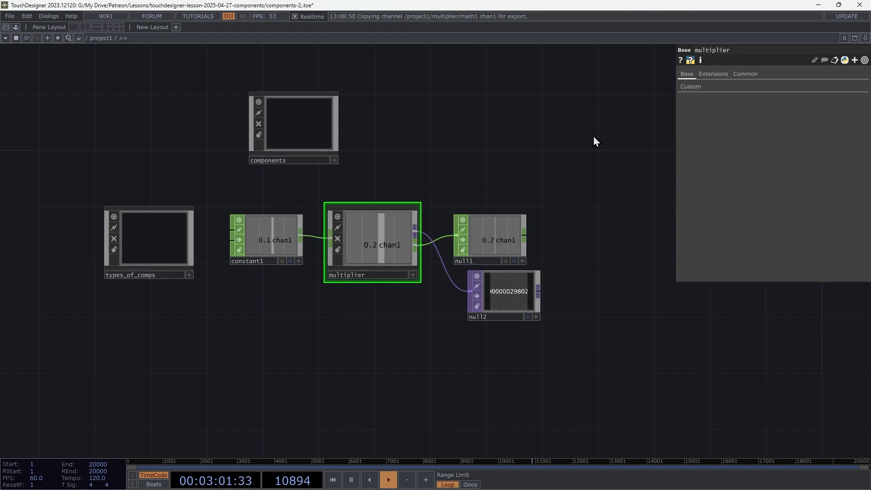
{"action": "left_click", "coordinate": [684, 87]}
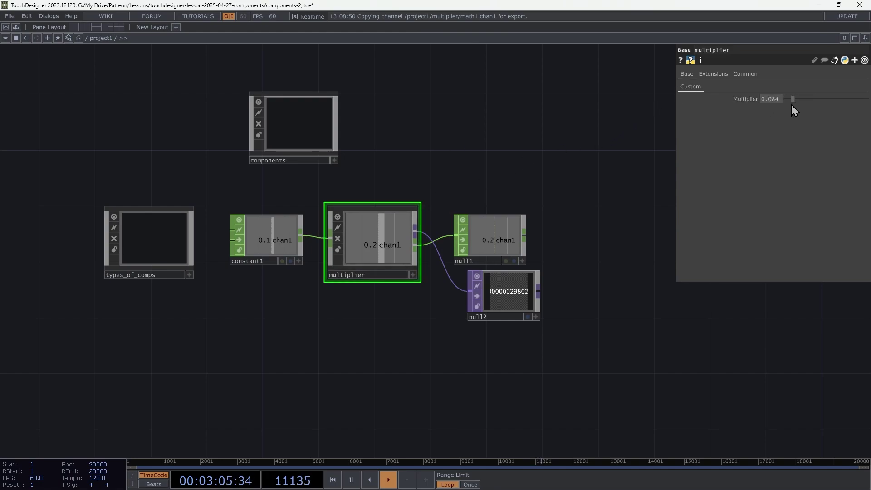
Make math1's Multiply reference the parent's Multiplier parameter and set Multiplier to 0.315.
{"action": "key", "text": "i"}
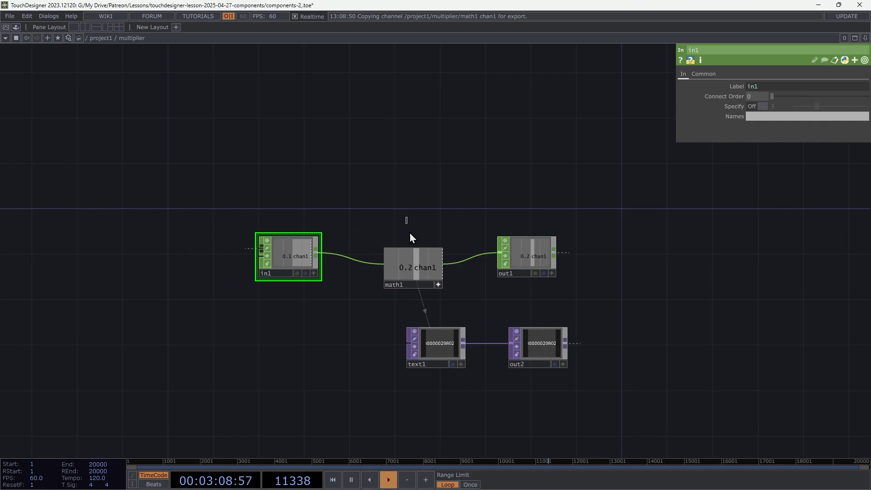
{"action": "left_click_drag", "start_coordinate": [413, 240], "coordinate": [458, 302]}
{"action": "right_click", "coordinate": [509, 187]}
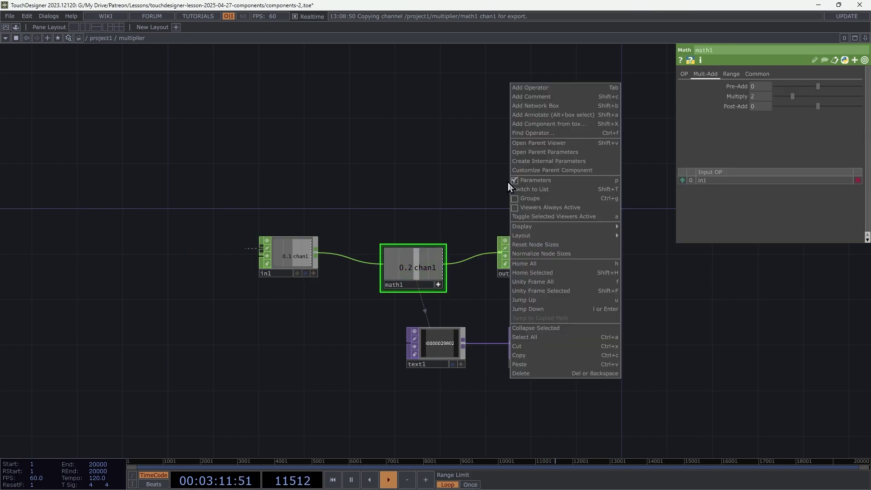
{"action": "left_click", "coordinate": [532, 160]}
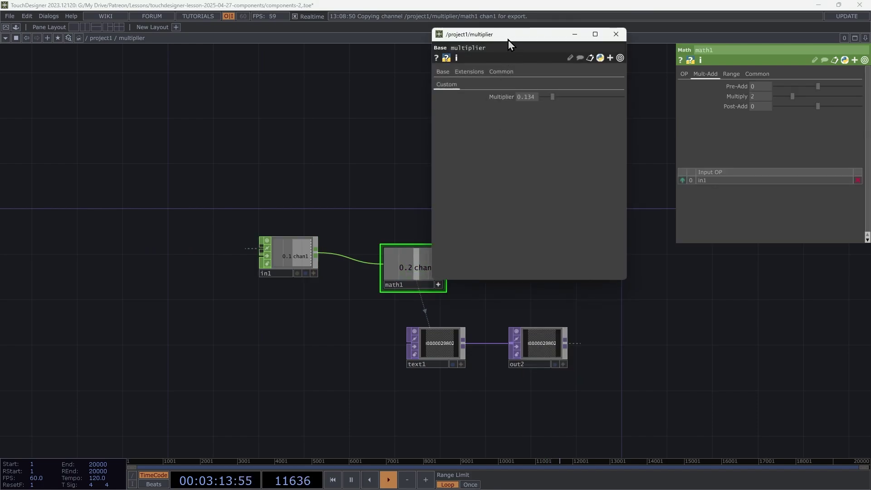
{"action": "left_click_drag", "start_coordinate": [509, 36], "coordinate": [204, 119]}
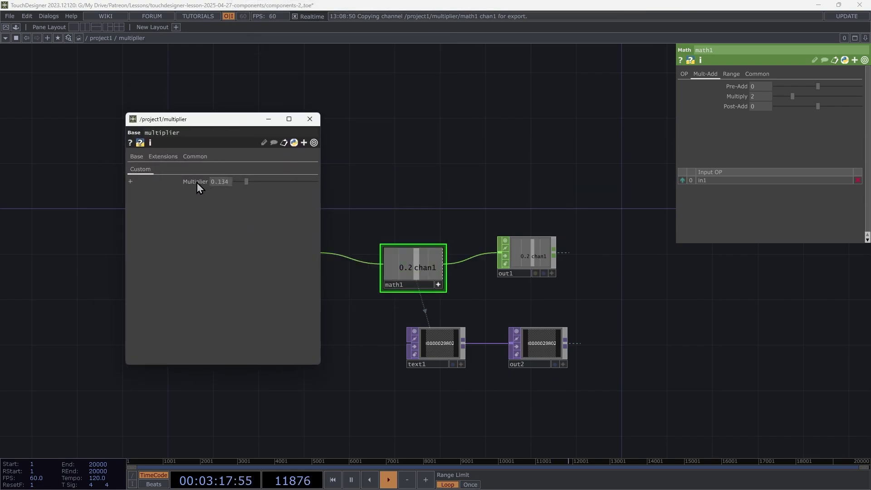
{"action": "left_click_drag", "start_coordinate": [197, 183], "coordinate": [735, 99]}
{"action": "left_click", "coordinate": [733, 94]}
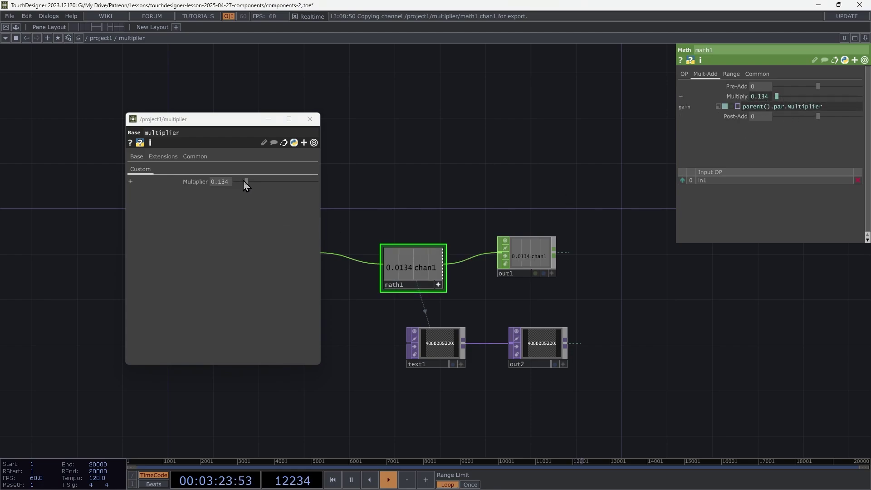
{"action": "left_click_drag", "start_coordinate": [243, 180], "coordinate": [278, 222]}
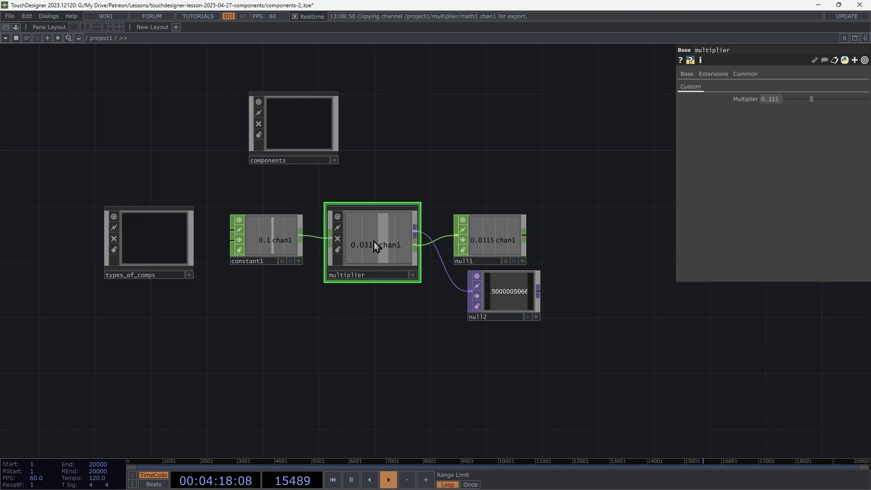
Copy multiplier and constant1, feed the pasted constant2 into multiplier1, and set it to 0.45.
{"action": "key", "text": "ctrl+c"}
{"action": "key", "text": "ctrl+v"}
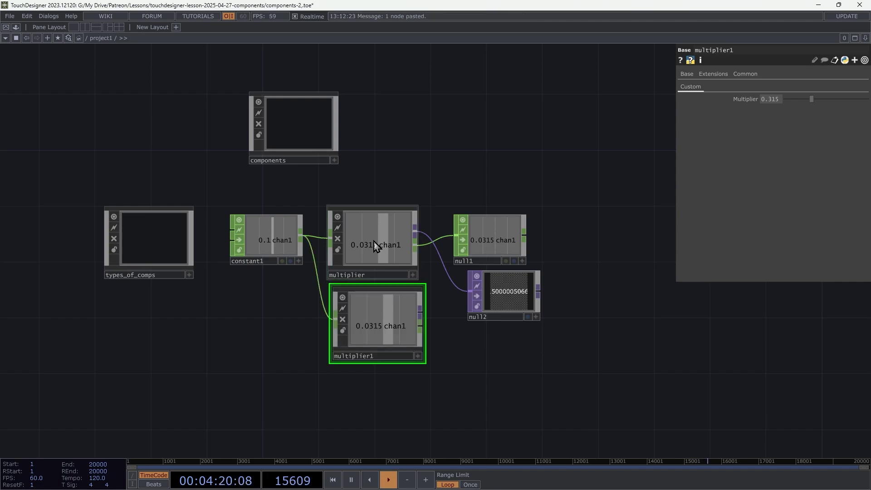
{"action": "left_click", "coordinate": [273, 244]}
{"action": "key", "text": "ctrl+c"}
{"action": "key", "text": "ctrl+v"}
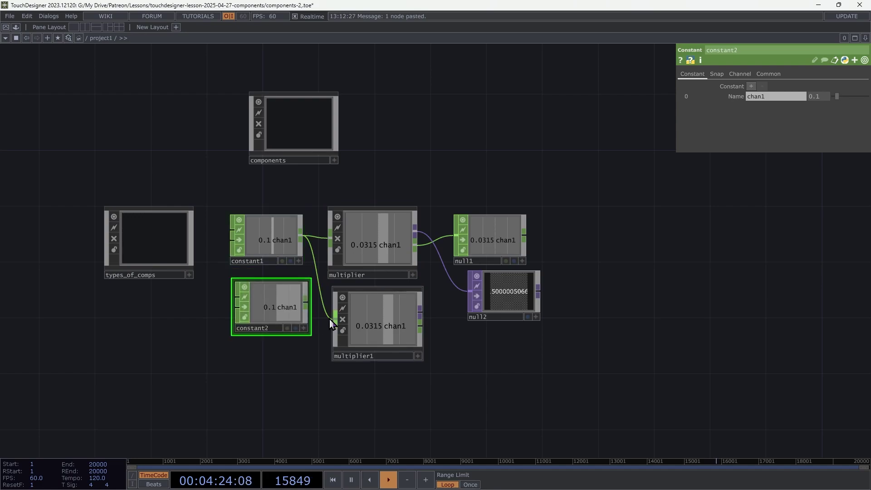
{"action": "left_click_drag", "start_coordinate": [329, 319], "coordinate": [305, 305]}
{"action": "mouse_move", "coordinate": [834, 89]}
{"action": "left_mouse_down"}
{"action": "mouse_move", "coordinate": [850, 98]}
{"action": "mouse_move", "coordinate": [822, 101]}
{"action": "left_mouse_up"}
Add a Null CHOP, null3, after multiplier1.
{"action": "left_click", "coordinate": [375, 326]}
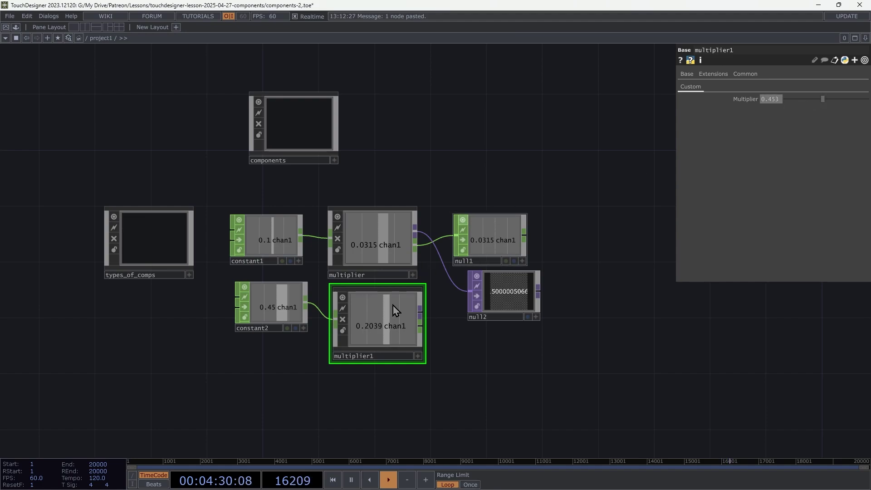
{"action": "left_click", "coordinate": [420, 313]}
{"action": "left_click", "coordinate": [502, 368]}
{"action": "left_click", "coordinate": [458, 318]}
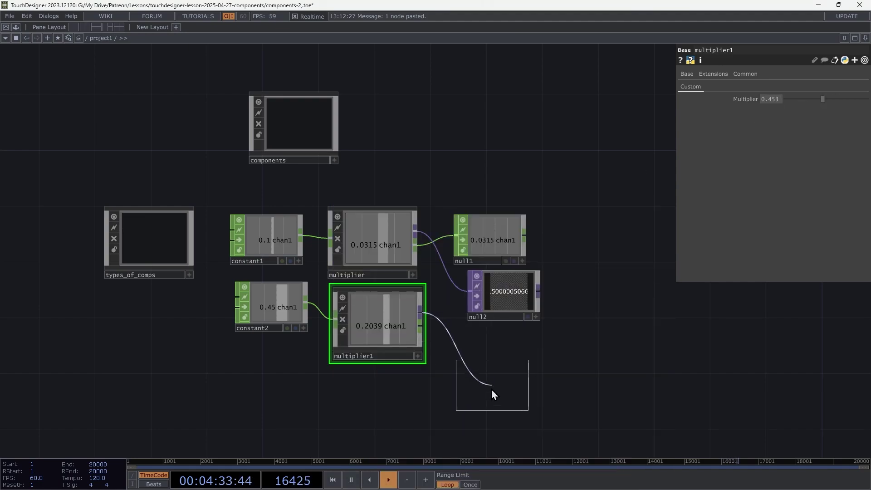
{"action": "left_click", "coordinate": [501, 372]}
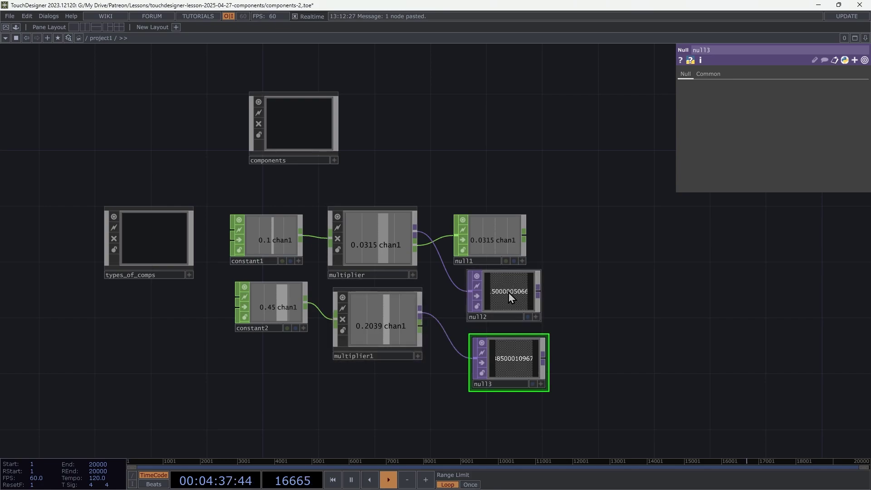
Inside multiplier, lower text1's Font Color red to 0.4 so the number turns cyan.
{"action": "left_click", "coordinate": [373, 256]}
{"action": "key", "text": "i"}
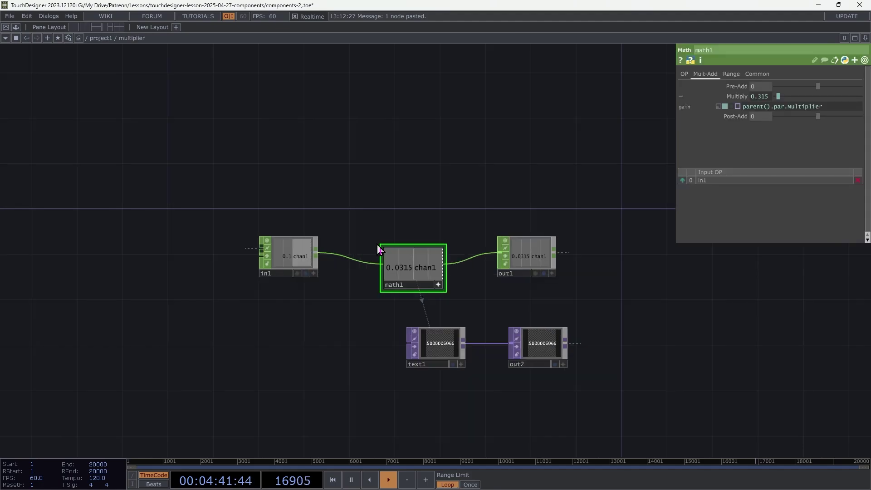
{"action": "left_click", "coordinate": [429, 347]}
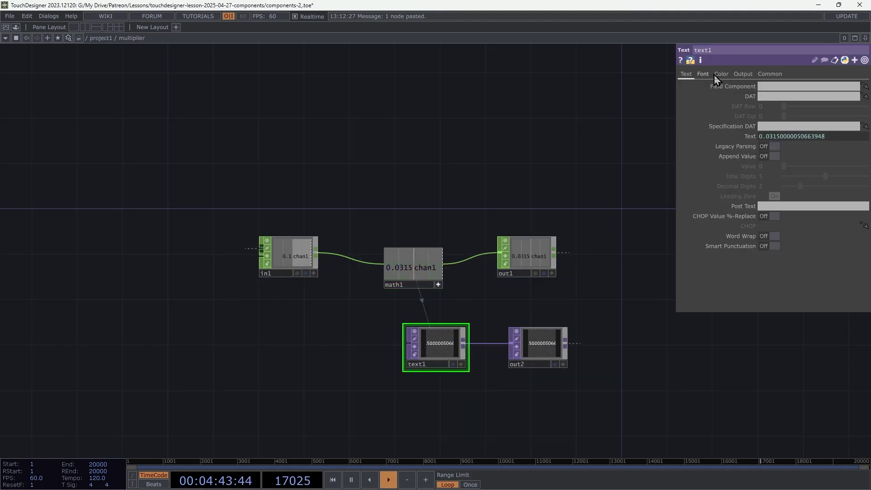
{"action": "left_click", "coordinate": [717, 74]}
{"action": "left_click_drag", "start_coordinate": [797, 97], "coordinate": [432, 166]}
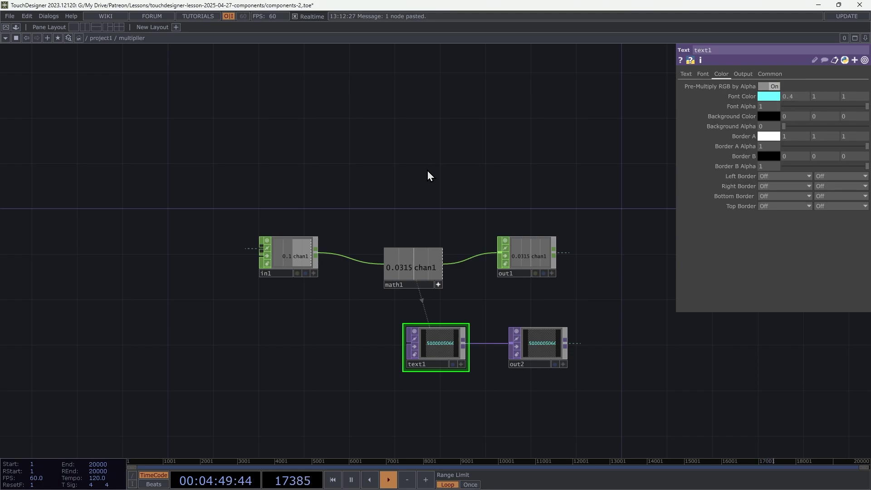
{"action": "key", "text": "u"}
Inside multiplier1, lower text1's Font Color red the same way for cyan text.
{"action": "left_click", "coordinate": [389, 311]}
{"action": "key", "text": "i"}
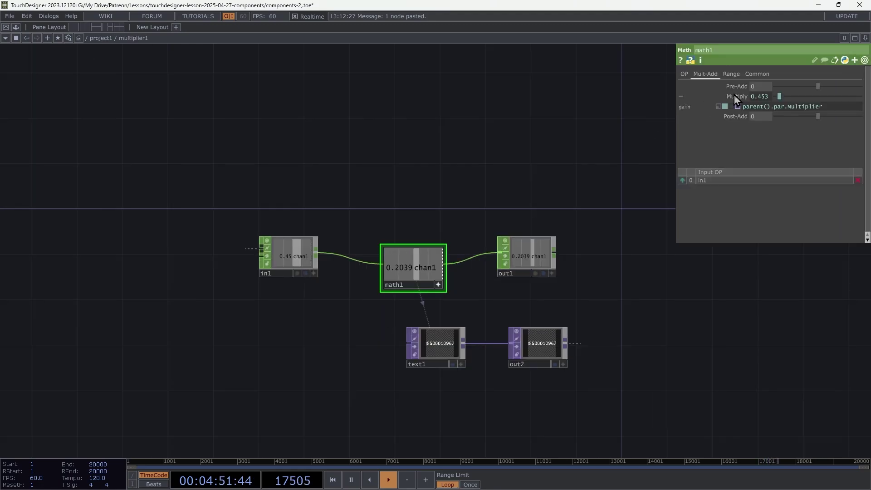
{"action": "left_click", "coordinate": [437, 342]}
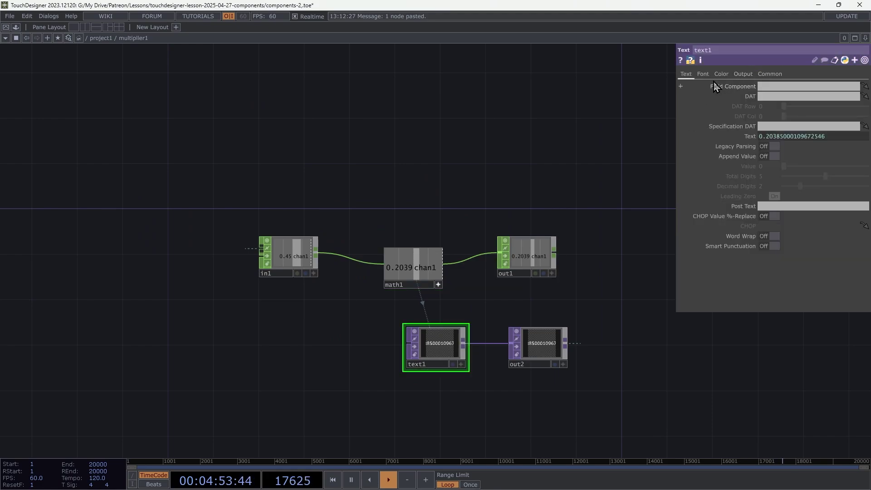
{"action": "left_click", "coordinate": [721, 74]}
{"action": "mouse_move", "coordinate": [788, 96]}
{"action": "middle_mouse_down"}
{"action": "mouse_move", "coordinate": [792, 80]}
{"action": "mouse_move", "coordinate": [794, 93]}
{"action": "middle_mouse_up"}
{"action": "key", "text": "u"}
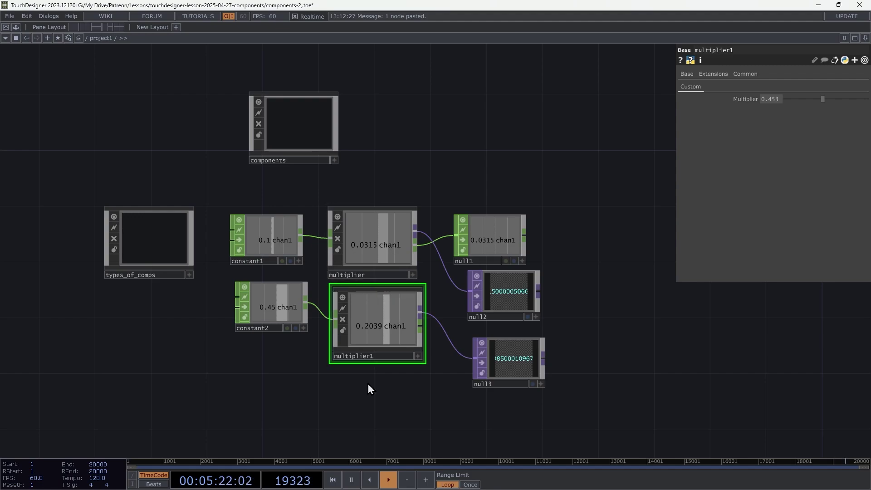
Add a Base COMP, base1, below multiplier1 with multiplier as its Clone Master.
{"action": "key", "text": "Tab"}
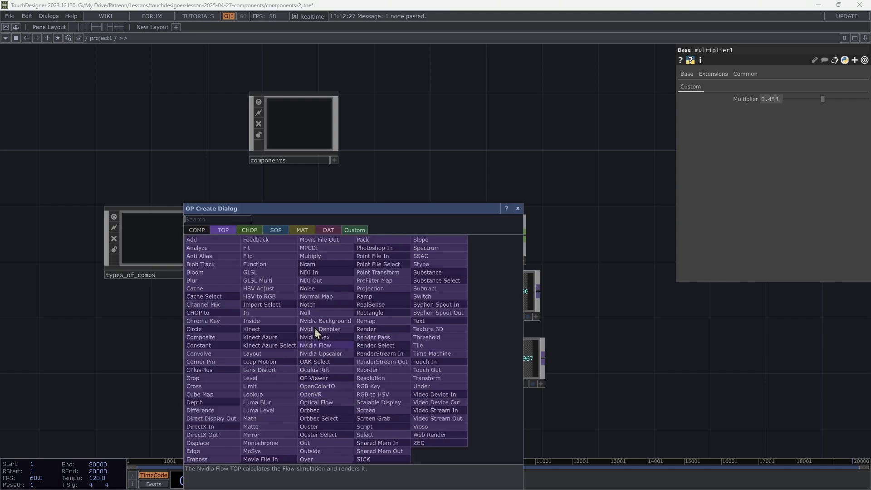
{"action": "left_click", "coordinate": [203, 230]}
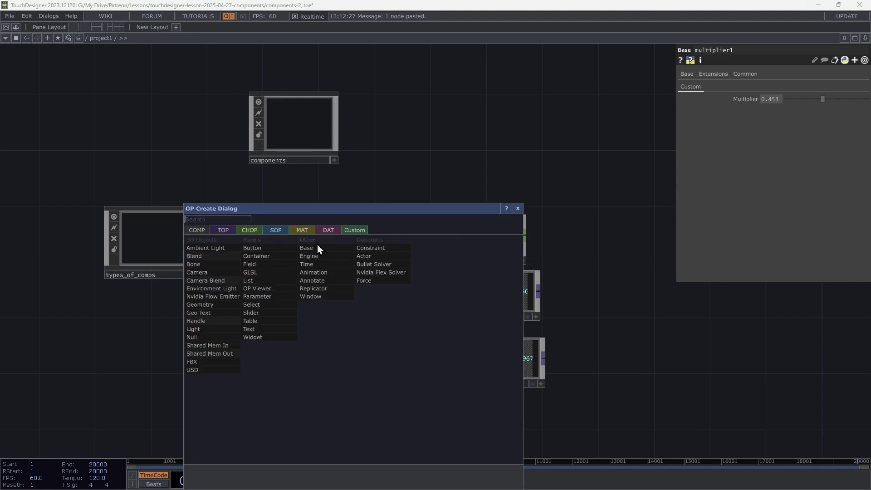
{"action": "left_click", "coordinate": [308, 251]}
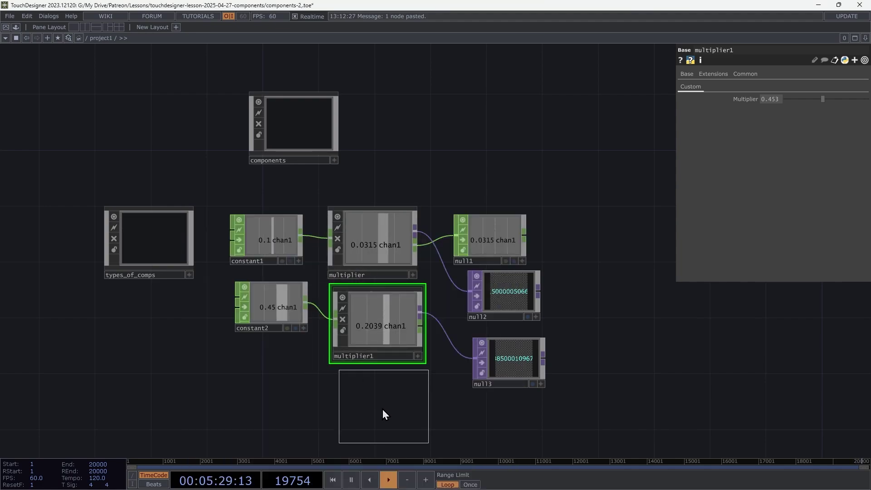
{"action": "left_click", "coordinate": [377, 415]}
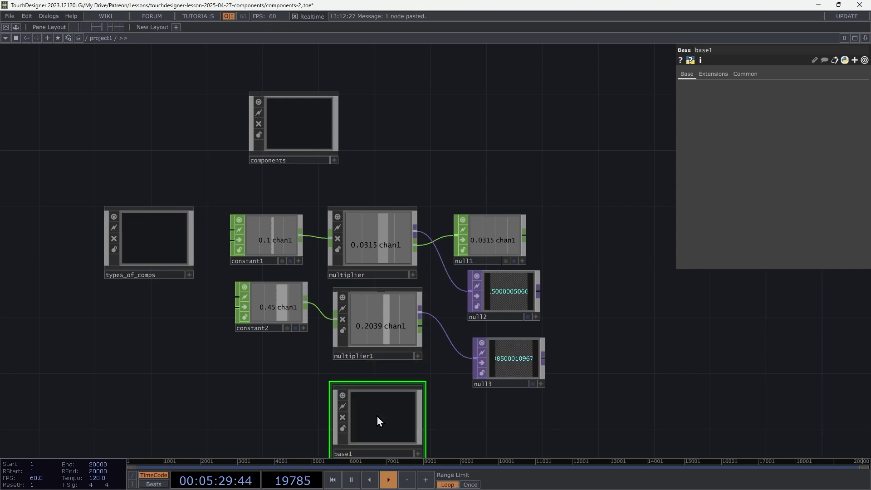
{"action": "left_click", "coordinate": [748, 73]}
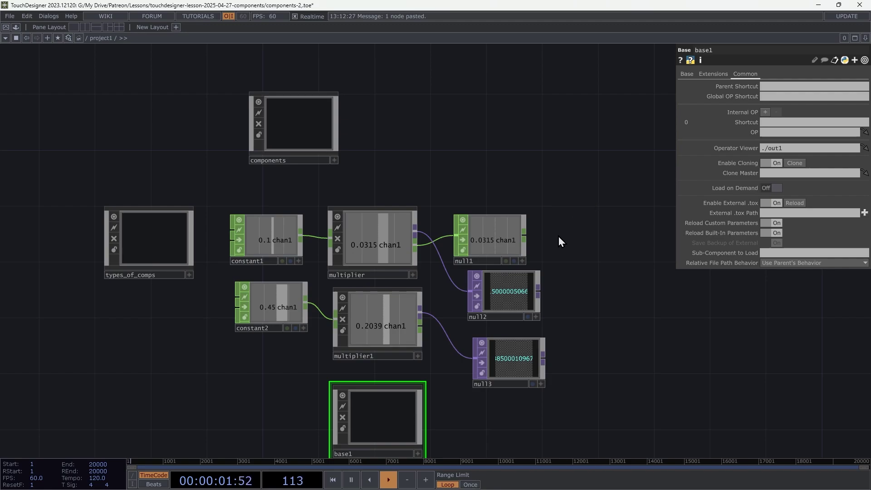
{"action": "left_click_drag", "start_coordinate": [391, 245], "coordinate": [764, 174]}
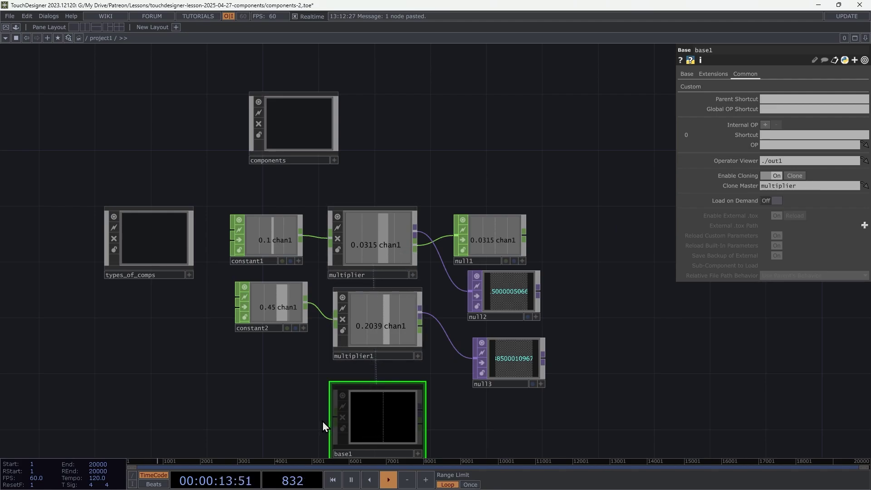
Wire constant2 into base1, and send base1's output to null3 and a new null4.
{"action": "left_click_drag", "start_coordinate": [336, 416], "coordinate": [330, 300]}
{"action": "left_click_drag", "start_coordinate": [420, 410], "coordinate": [489, 369]}
{"action": "right_click", "coordinate": [420, 422]}
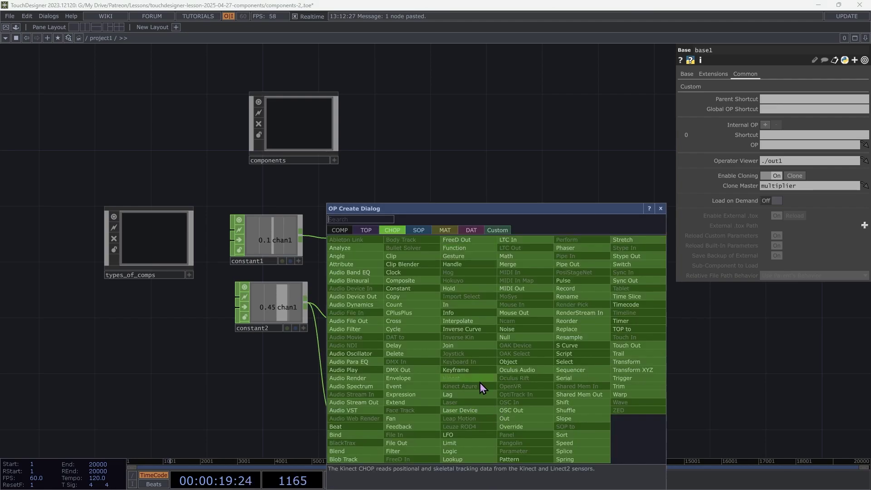
{"action": "left_click", "coordinate": [500, 336]}
{"action": "left_click", "coordinate": [469, 423]}
Set base1's Custom Multiplier parameter to 0.095.
{"action": "left_click", "coordinate": [379, 410]}
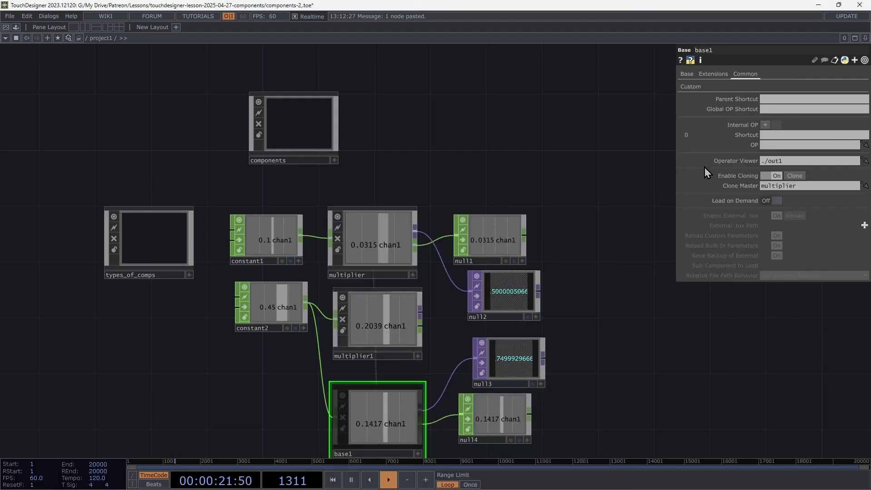
{"action": "left_click", "coordinate": [691, 86]}
{"action": "mouse_move", "coordinate": [810, 102]}
{"action": "left_mouse_down"}
{"action": "mouse_move", "coordinate": [837, 100]}
{"action": "mouse_move", "coordinate": [794, 101]}
{"action": "left_mouse_up"}
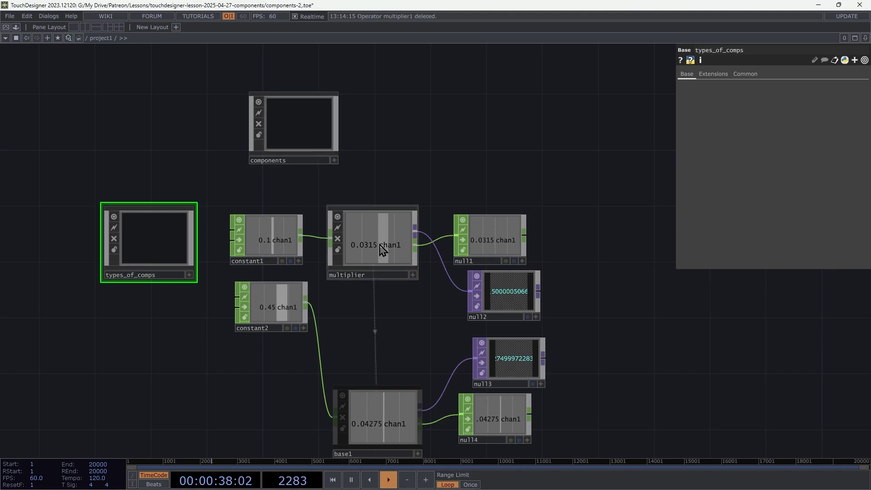
Inside multiplier, lower text1's Font Color green to 0.4.
{"action": "key", "text": "i"}
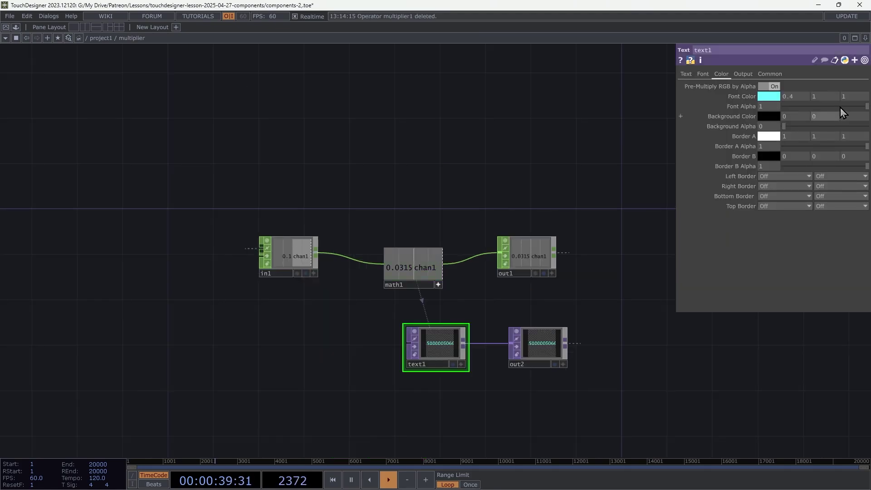
{"action": "middle_click_drag", "start_coordinate": [819, 96], "coordinate": [775, 105]}
{"action": "key", "text": "u"}
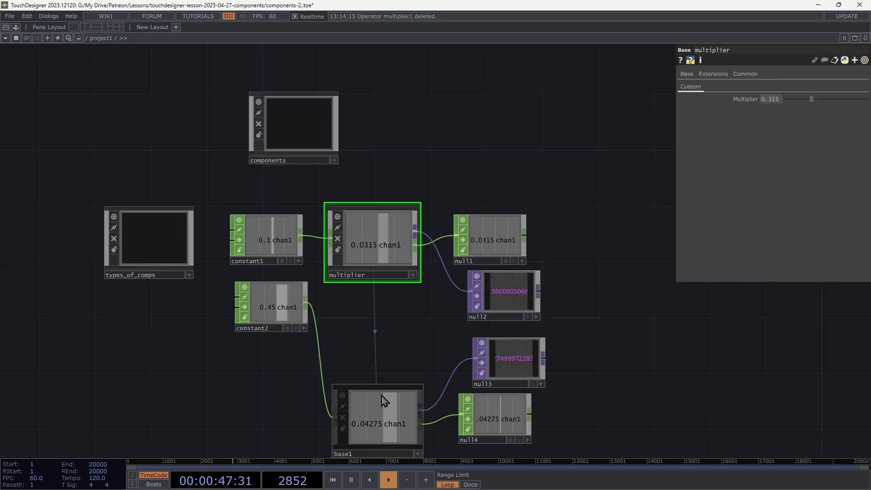
Move base1 up beneath multiplier and inspect its cloned text1, switching off its viewer.
{"action": "left_click_drag", "start_coordinate": [388, 419], "coordinate": [383, 353]}
{"action": "left_click", "coordinate": [381, 350]}
{"action": "key", "text": "i"}
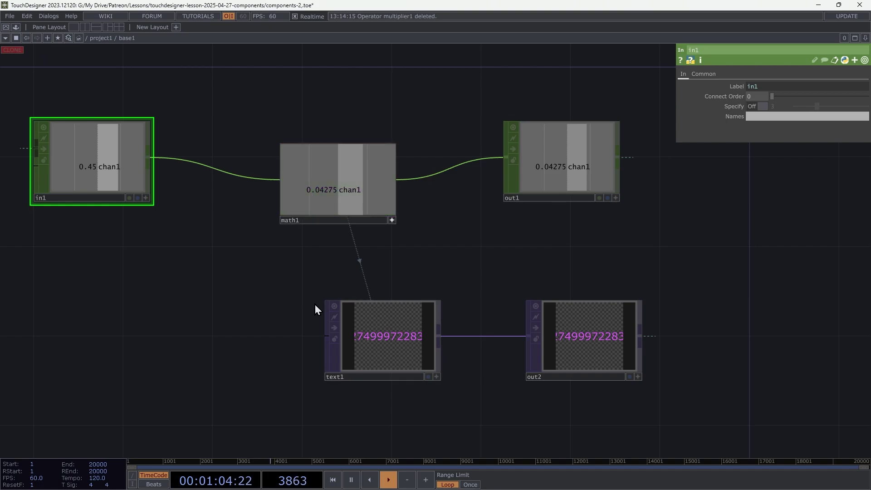
{"action": "left_click", "coordinate": [380, 333]}
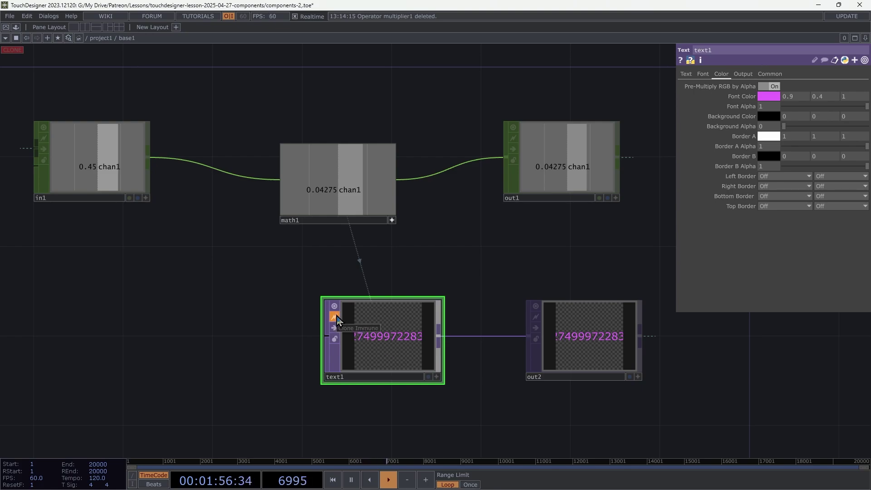
{"action": "left_click", "coordinate": [334, 316]}
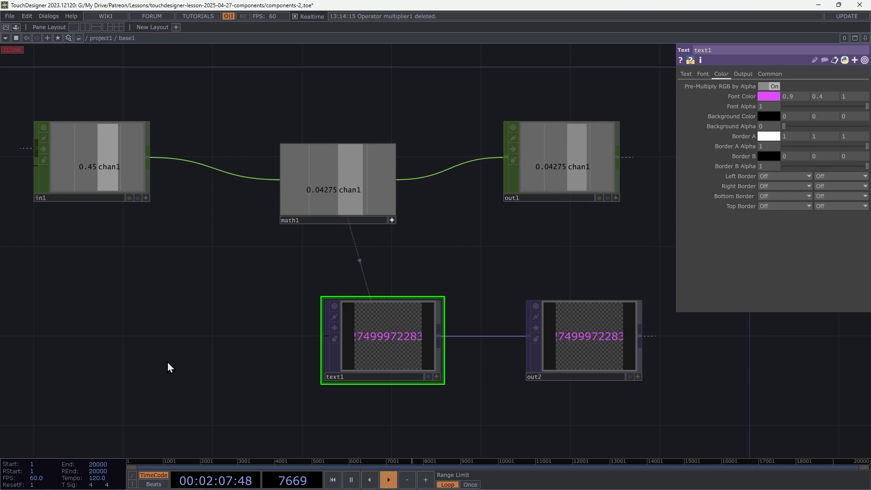
{"action": "key", "text": "u"}
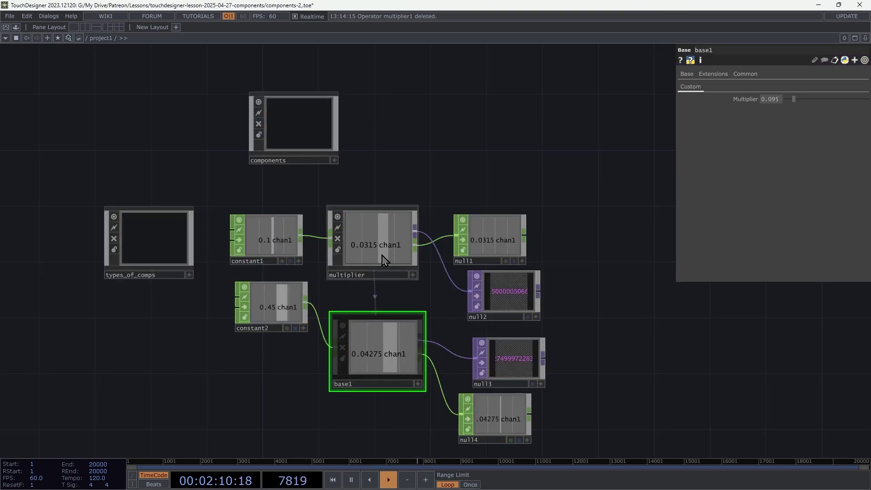
Compare multiplier's parameters, then raise base1's Multiplier from 0.095 to 0.307.
{"action": "left_click", "coordinate": [381, 243]}
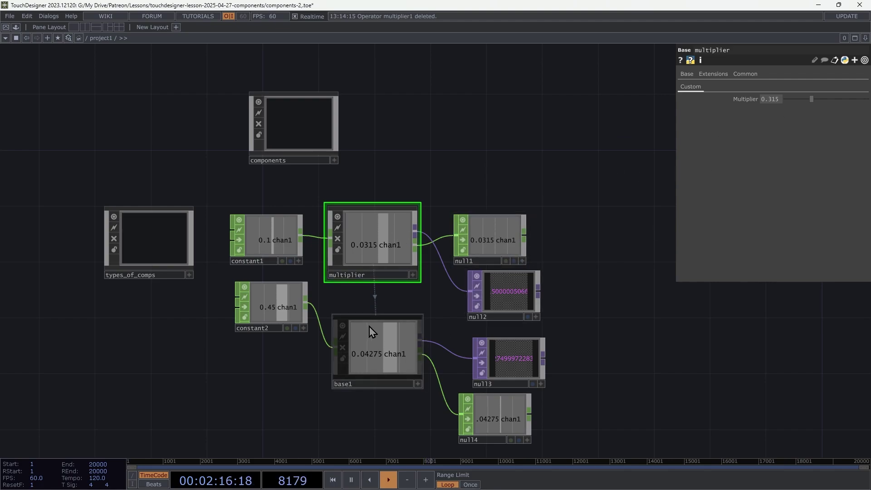
{"action": "left_click", "coordinate": [391, 340]}
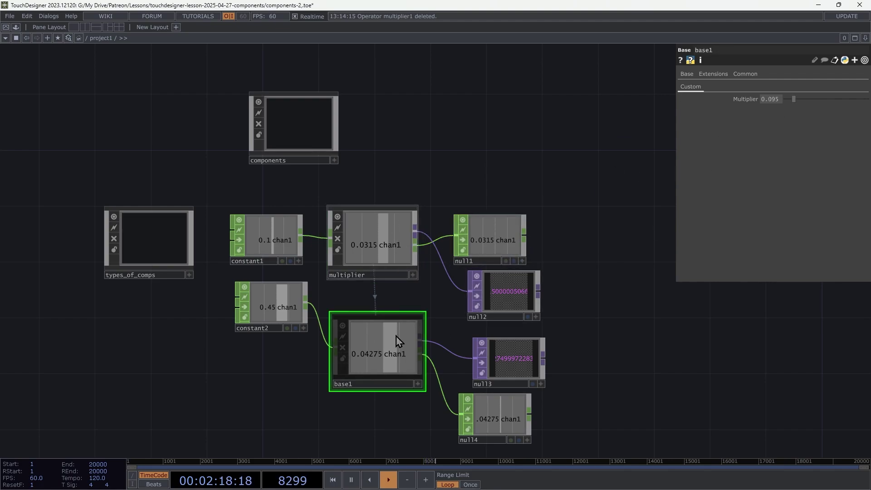
{"action": "left_click_drag", "start_coordinate": [796, 98], "coordinate": [813, 104]}
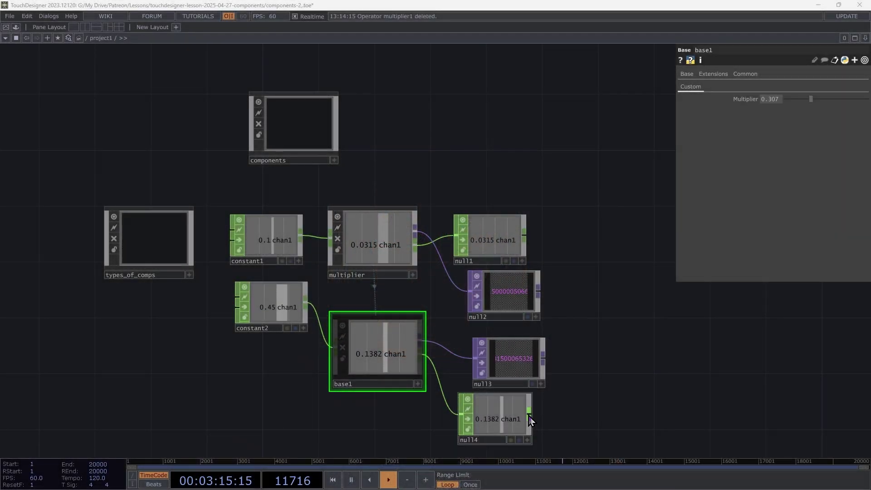
Add null15 after null14, then collapse null14 into a new base2 component.
{"action": "left_click_drag", "start_coordinate": [529, 421], "coordinate": [651, 371]}
{"action": "left_click", "coordinate": [672, 341]}
{"action": "left_click", "coordinate": [691, 381]}
{"action": "left_click", "coordinate": [522, 410]}
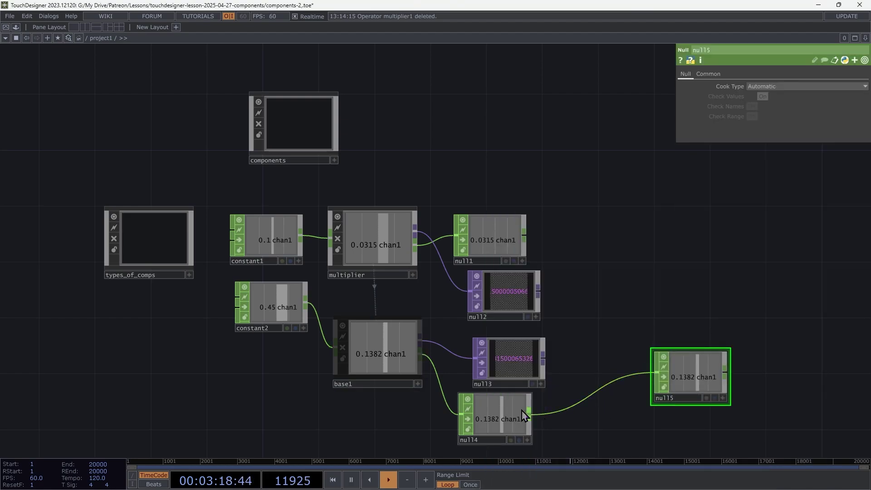
{"action": "right_click", "coordinate": [595, 304]}
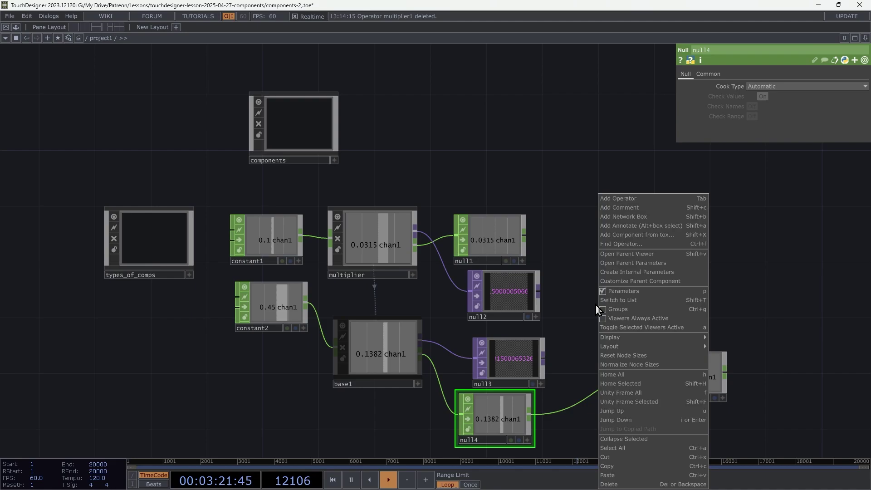
{"action": "left_click", "coordinate": [628, 439]}
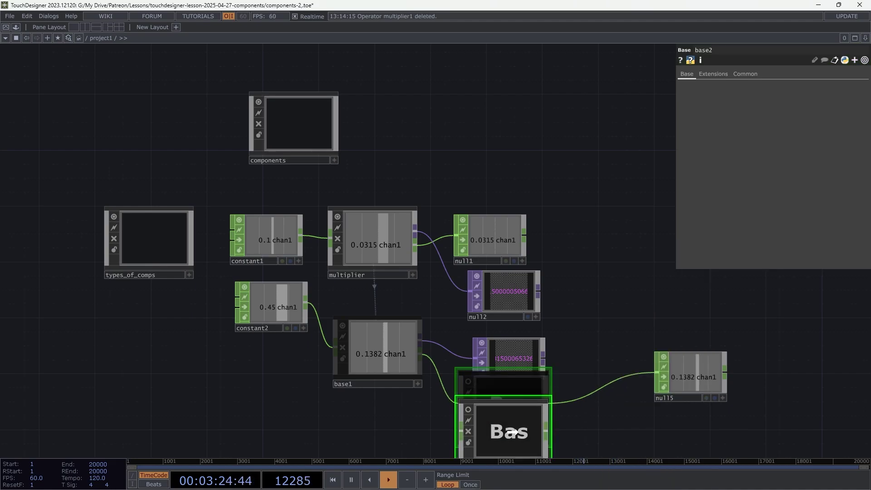
Look inside base2, then open the components network holding colorizer.
{"action": "left_click_drag", "start_coordinate": [594, 434], "coordinate": [580, 402]}
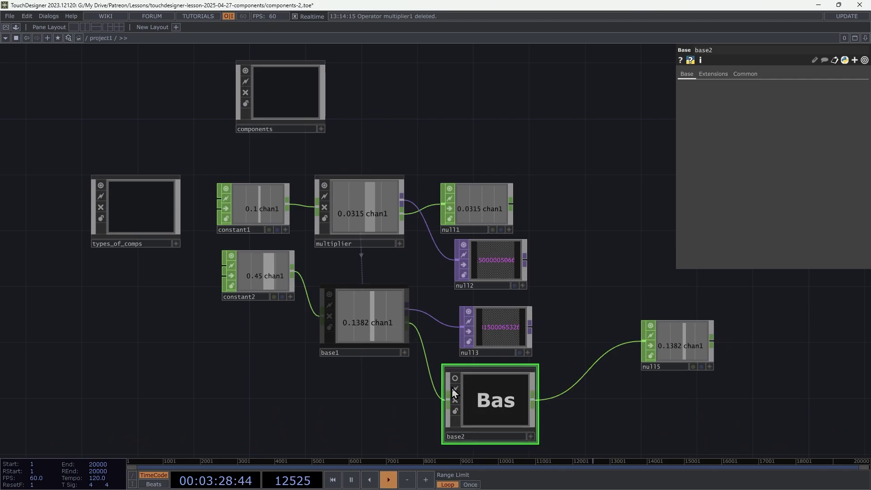
{"action": "double_click", "coordinate": [478, 401]}
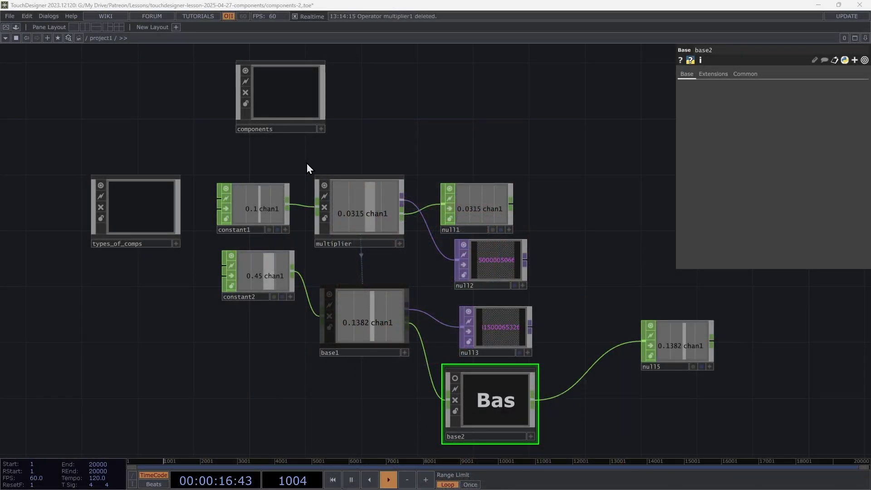
{"action": "double_click", "coordinate": [279, 80]}
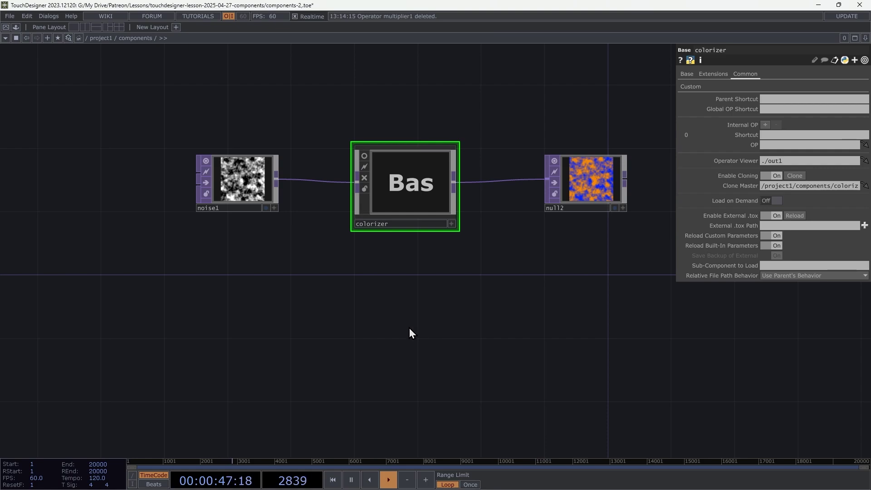
{"action": "key", "text": "u"}
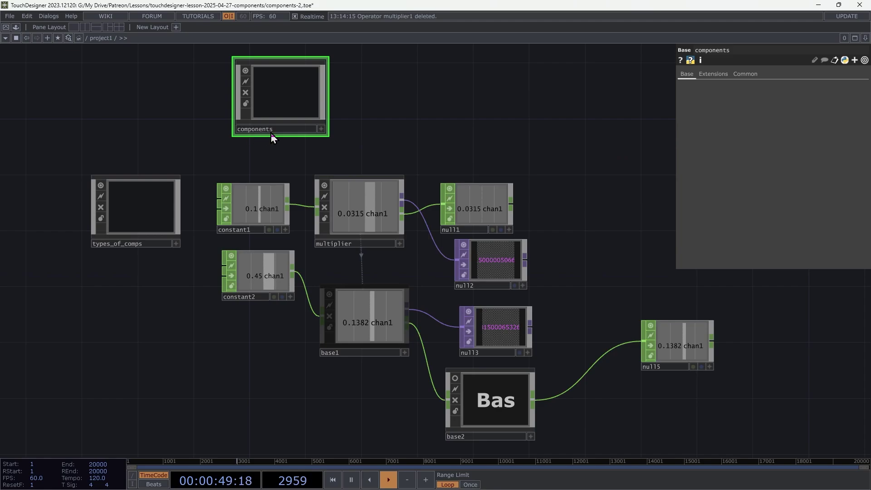
{"action": "double_click", "coordinate": [278, 97]}
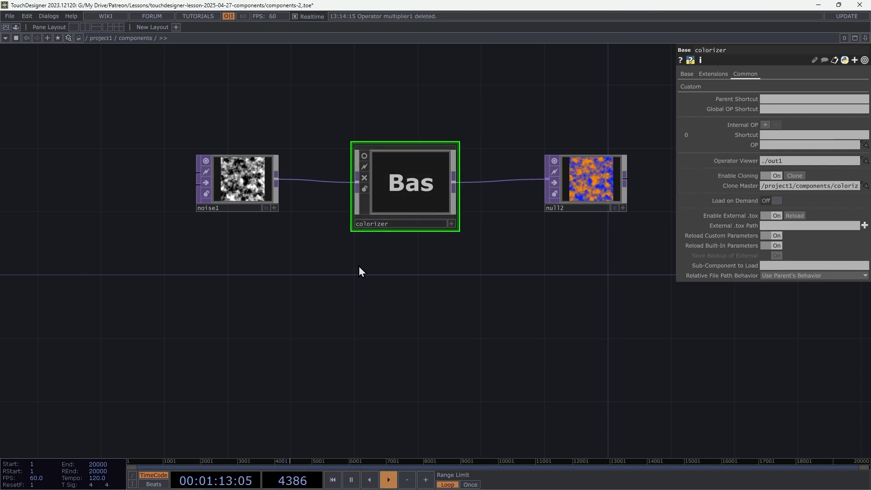
{"action": "key", "text": "ctrl+z"}
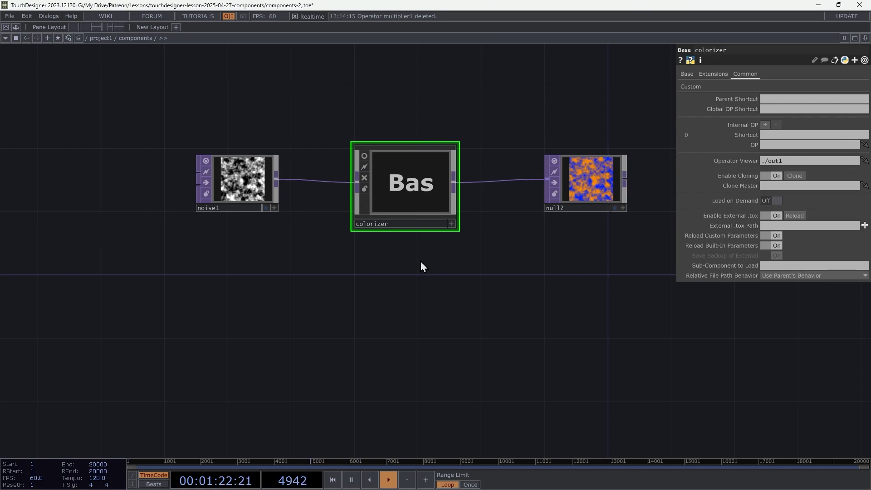
{"action": "double_click", "coordinate": [408, 192]}
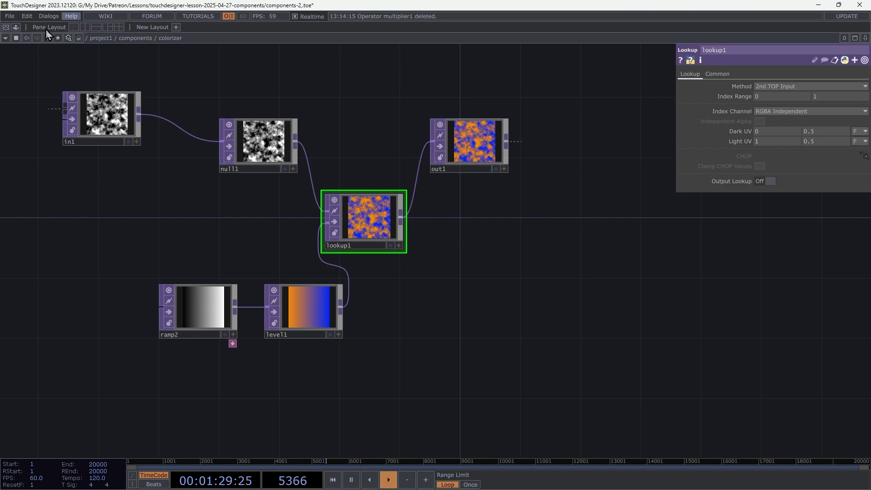
{"action": "left_click", "coordinate": [26, 38]}
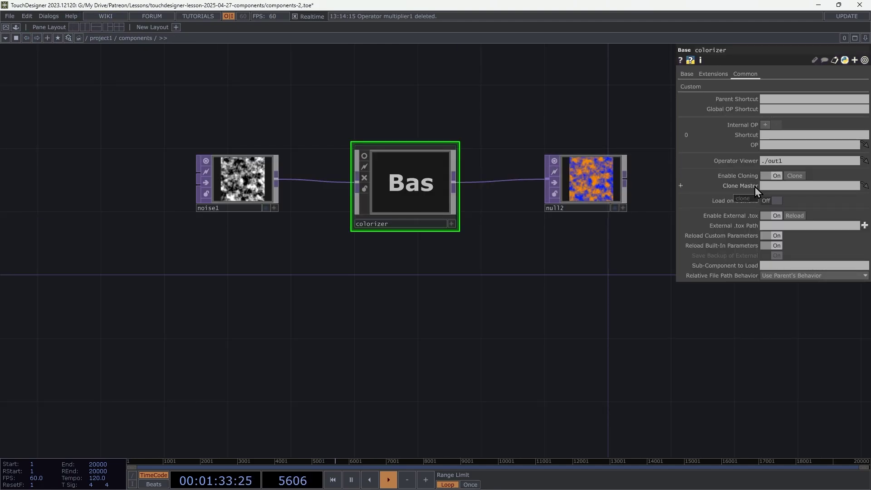
{"action": "left_click", "coordinate": [771, 186]}
{"action": "type", "text": "/project1/components/colorizer"}
{"action": "key", "text": "Return"}
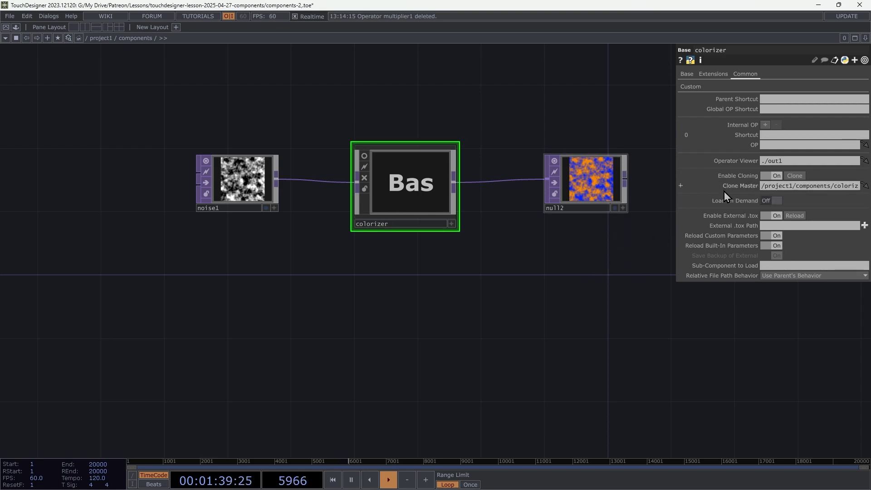
{"action": "double_click", "coordinate": [419, 186]}
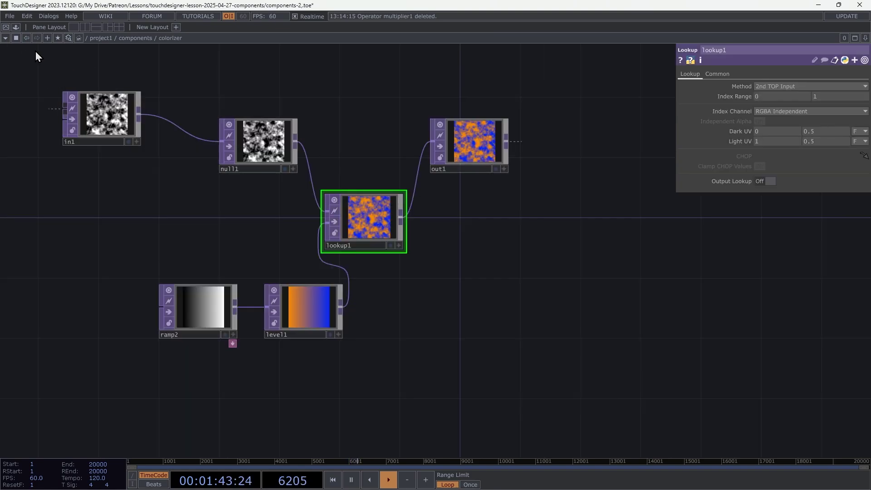
{"action": "left_click", "coordinate": [26, 38]}
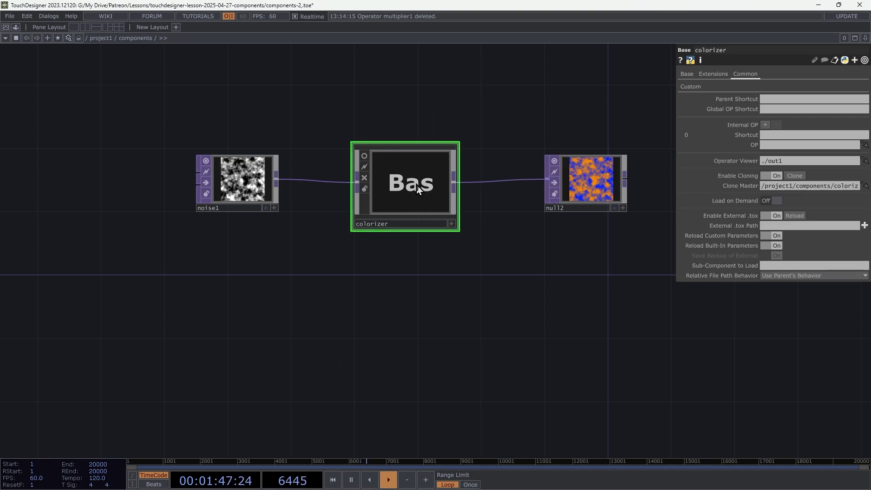
Duplicate colorizer as colorizer1, then paste noise1 and colorizer1 into project1, lower left.
{"action": "key", "text": "ctrl+c"}
{"action": "key", "text": "ctrl+v"}
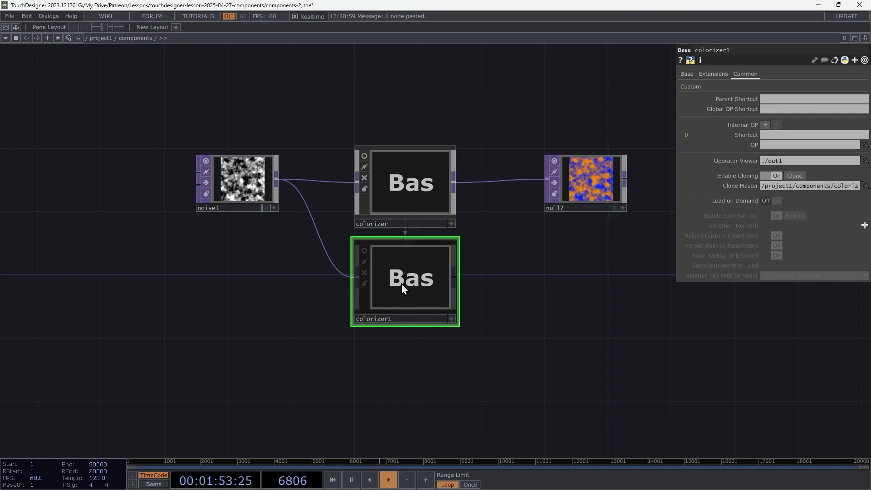
{"action": "key", "text": "ctrl+c"}
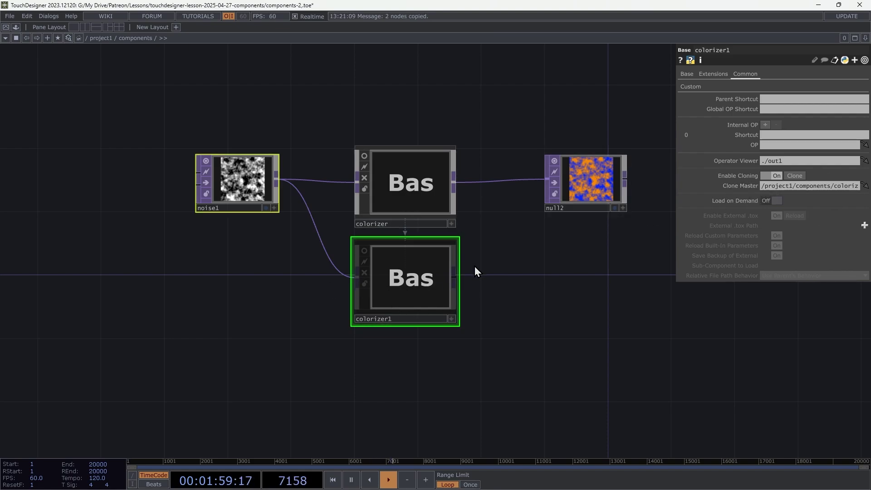
{"action": "key", "text": "u"}
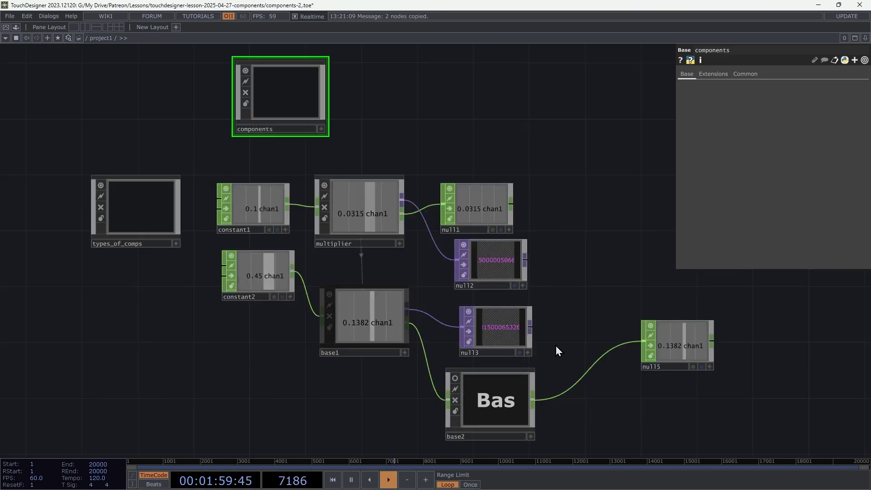
{"action": "key", "text": "ctrl+v"}
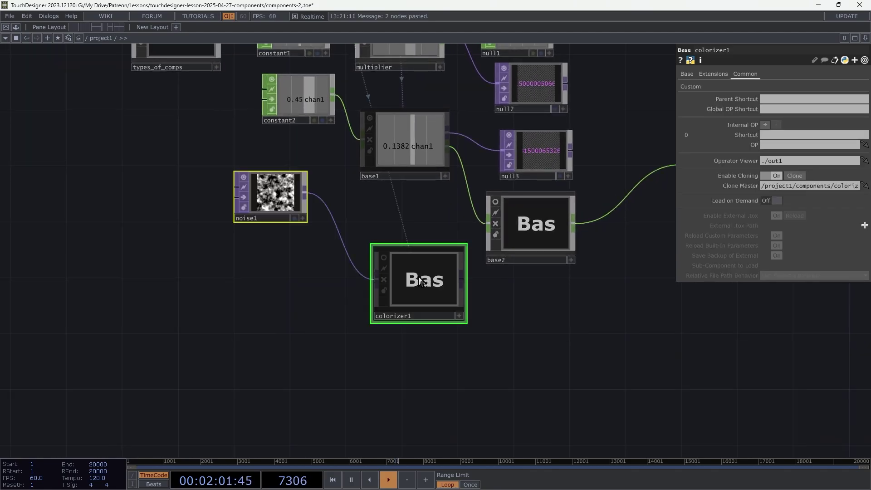
{"action": "left_click_drag", "start_coordinate": [410, 289], "coordinate": [326, 359]}
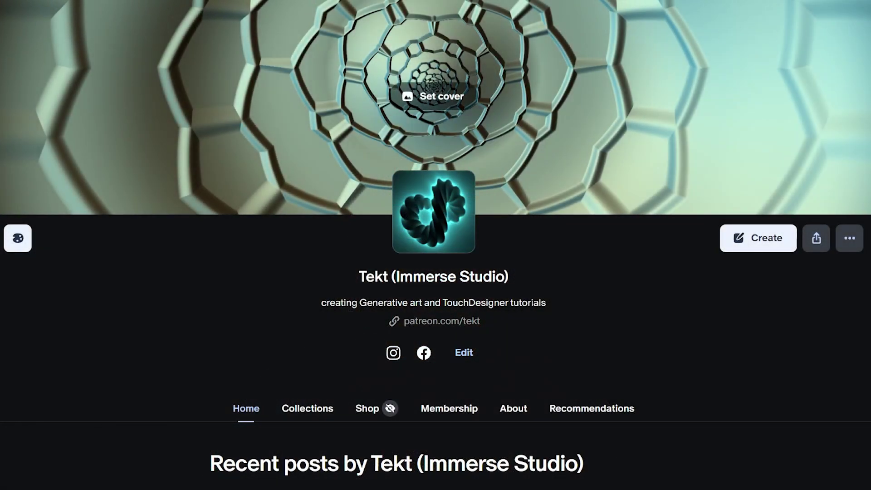
Scroll through the creator's recent posts down to the RayTK Quickstart: Fractal Cross tutorial.
{"action": "scroll", "coordinate": [436, 245], "scroll_direction": "down", "scroll_amount": 14}
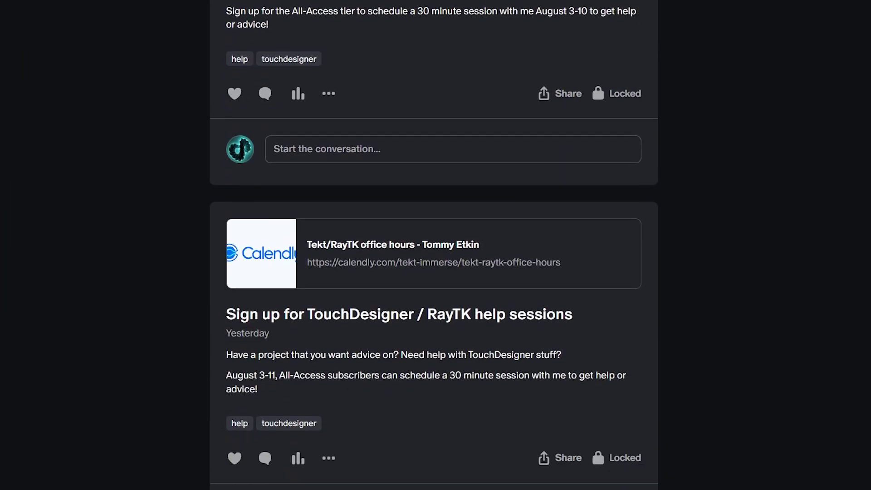
{"action": "scroll", "coordinate": [436, 245], "scroll_direction": "down", "scroll_amount": 20}
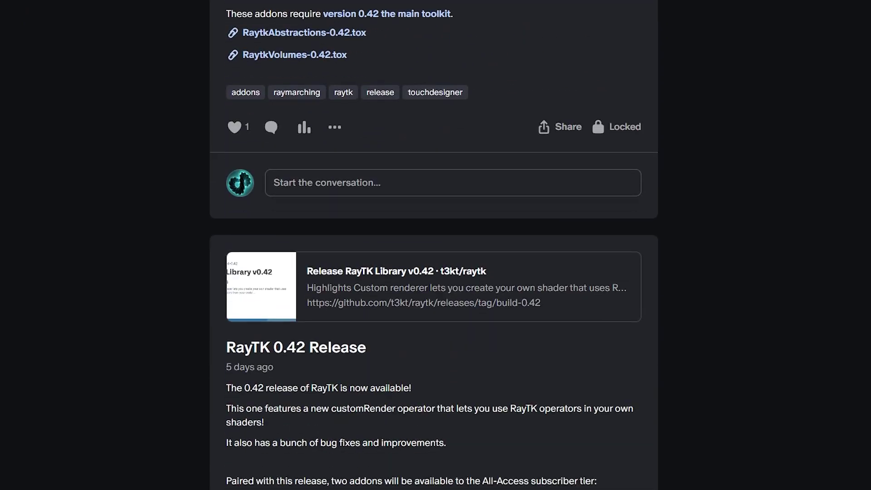
{"action": "scroll", "coordinate": [864, 149], "scroll_direction": "down", "scroll_amount": 20}
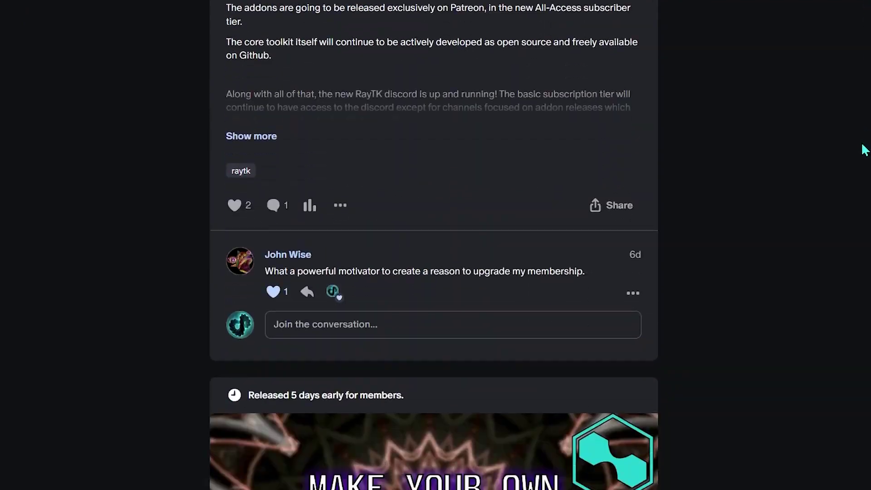
{"action": "scroll", "coordinate": [864, 150], "scroll_direction": "down", "scroll_amount": 20}
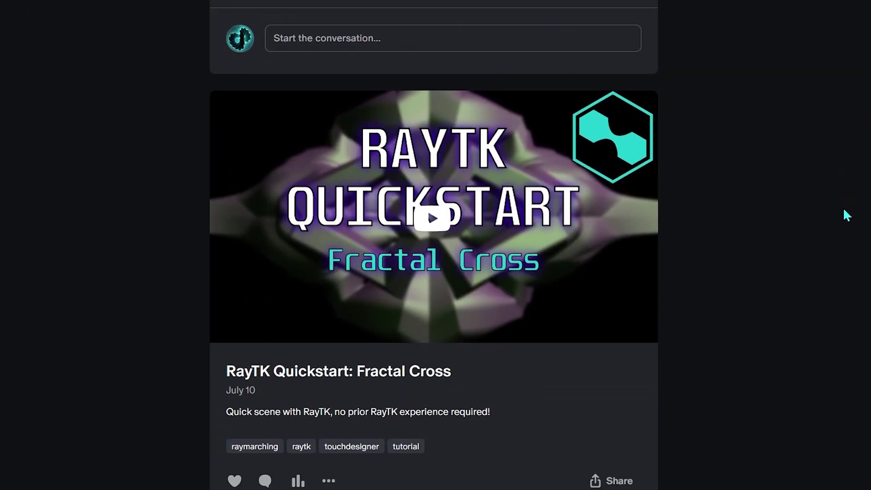